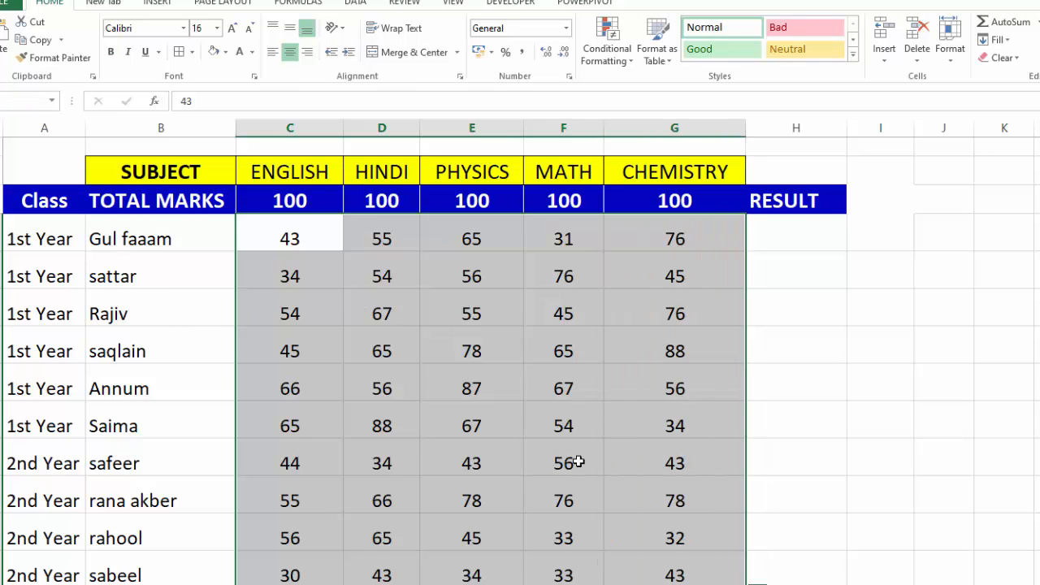
# - Select the first student's result cell H3 and enlarge its font size to 22
pyautogui.click(768, 392)
pyautogui.click(773, 240)
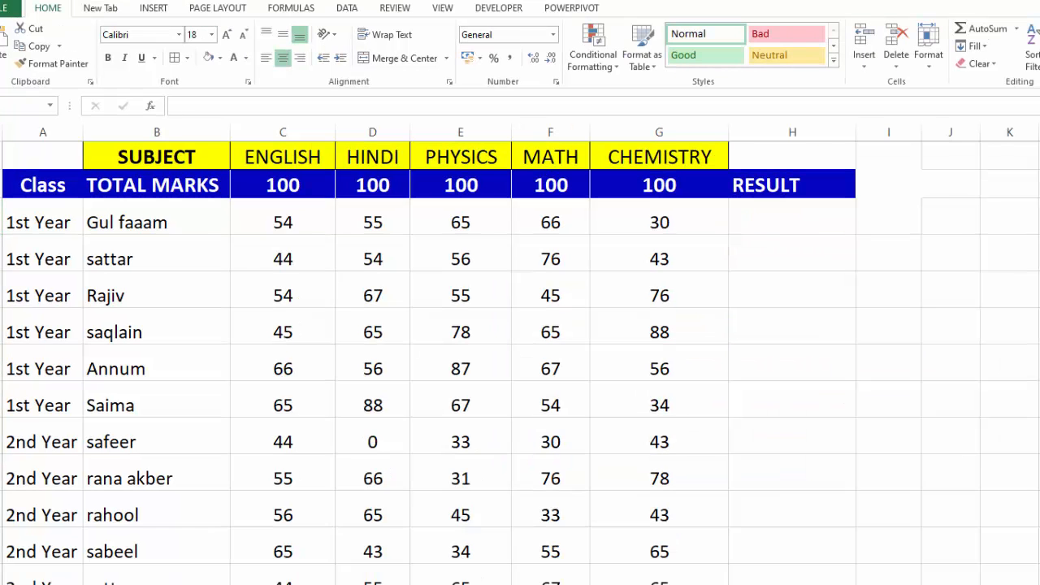
pyautogui.click(776, 221)
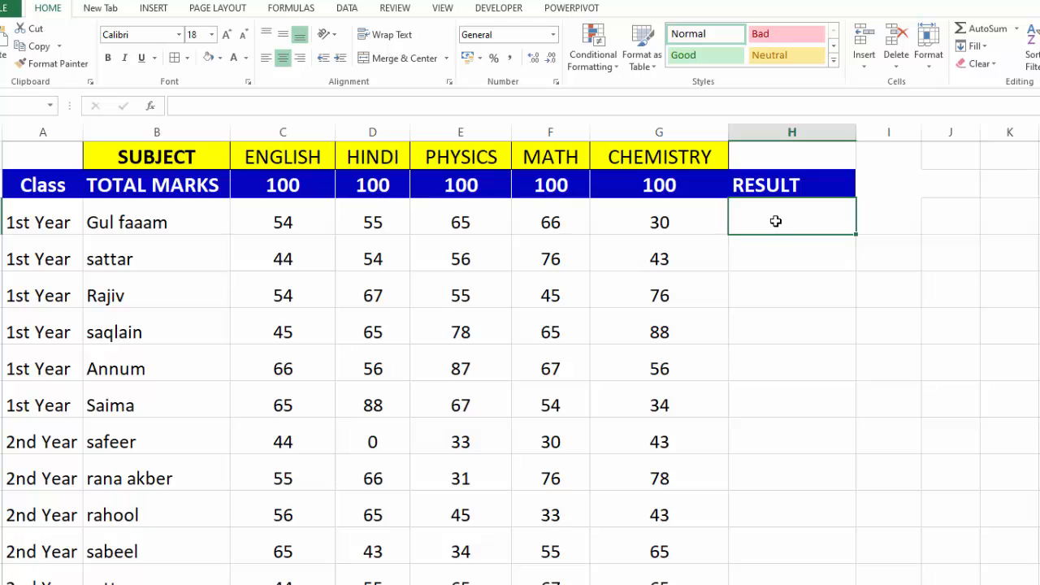
pyautogui.click(226, 34)
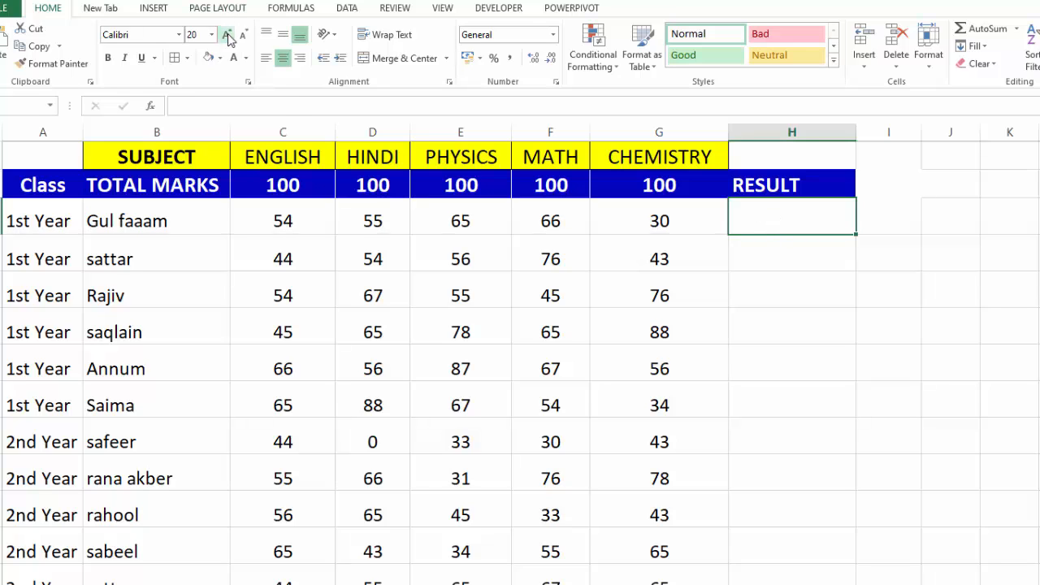
pyautogui.click(226, 34)
# - Start a nested IF formula in H3 that tests the English, Hindi and Physics marks: C3>=33, D3>=33 and E3>=33
pyautogui.write('=IF(')
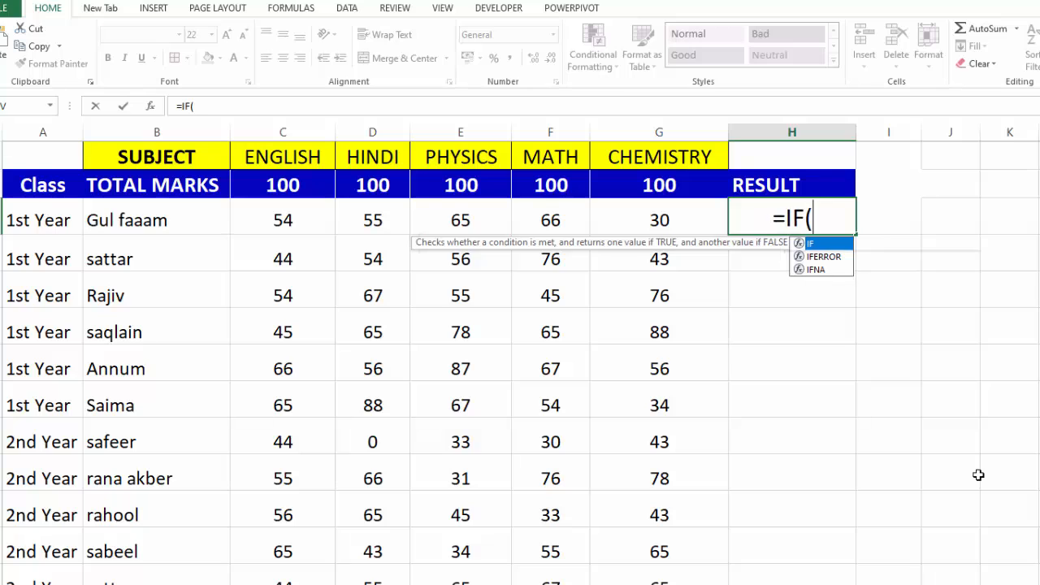
pyautogui.click(296, 223)
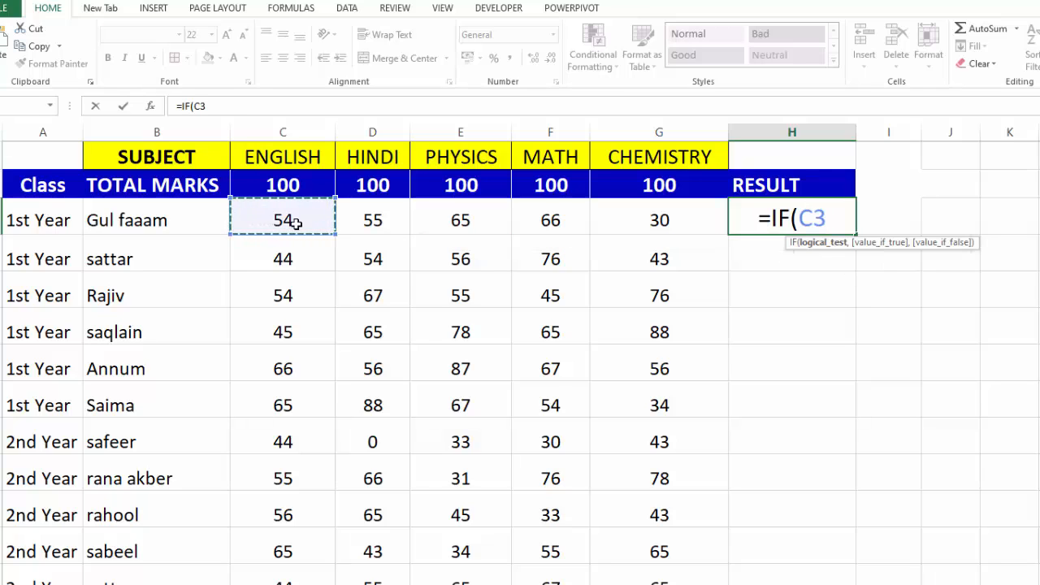
pyautogui.write('>')
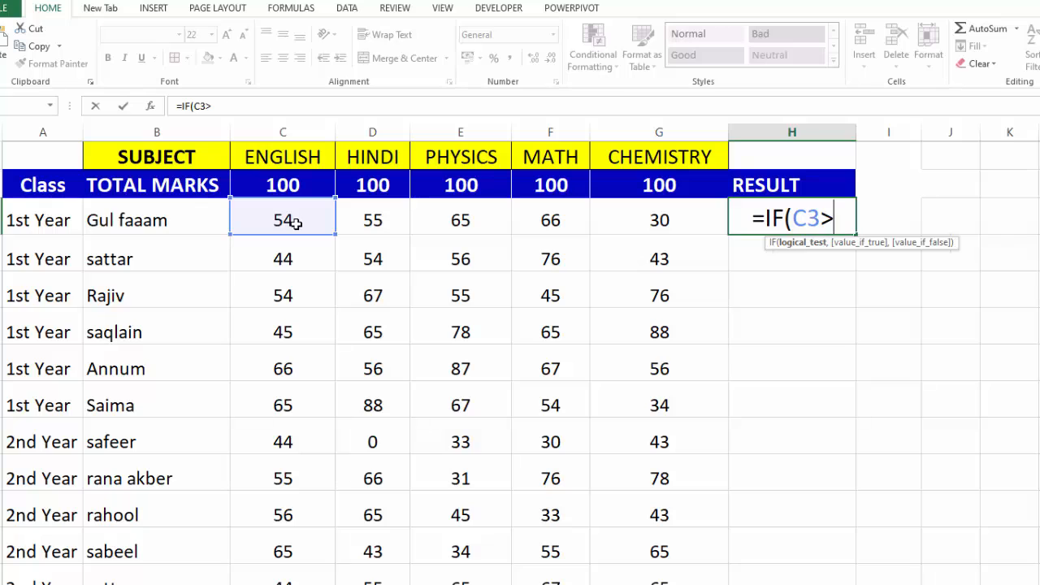
pyautogui.write('=33,IF(')
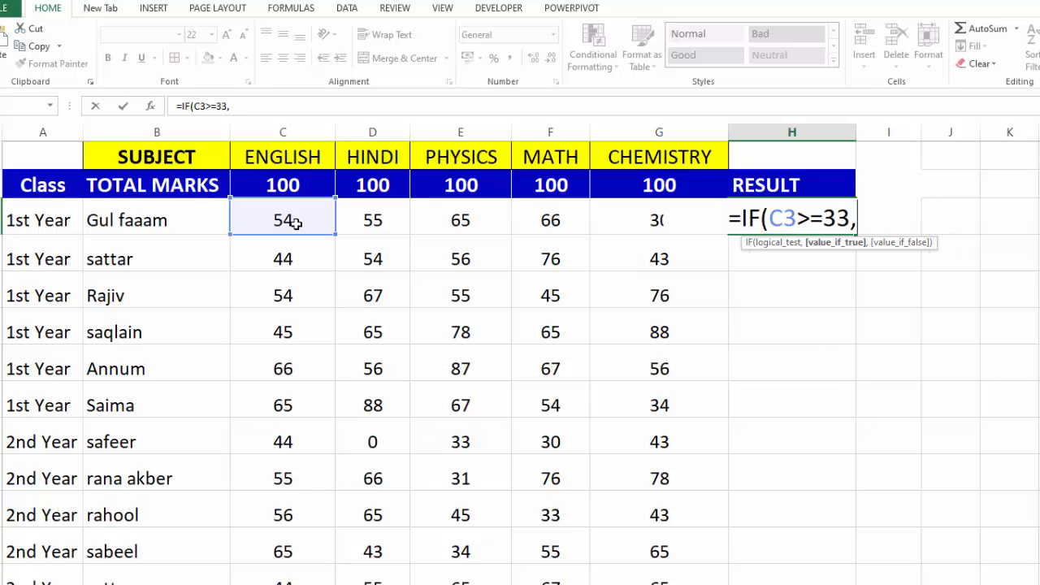
pyautogui.click(373, 219)
pyautogui.write('>=33')
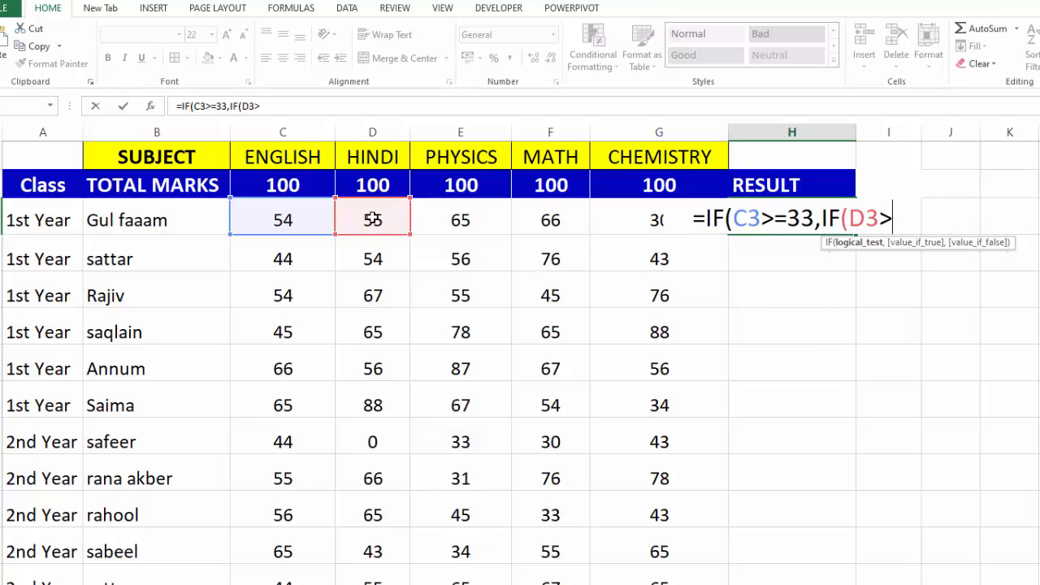
pyautogui.write(',IF(')
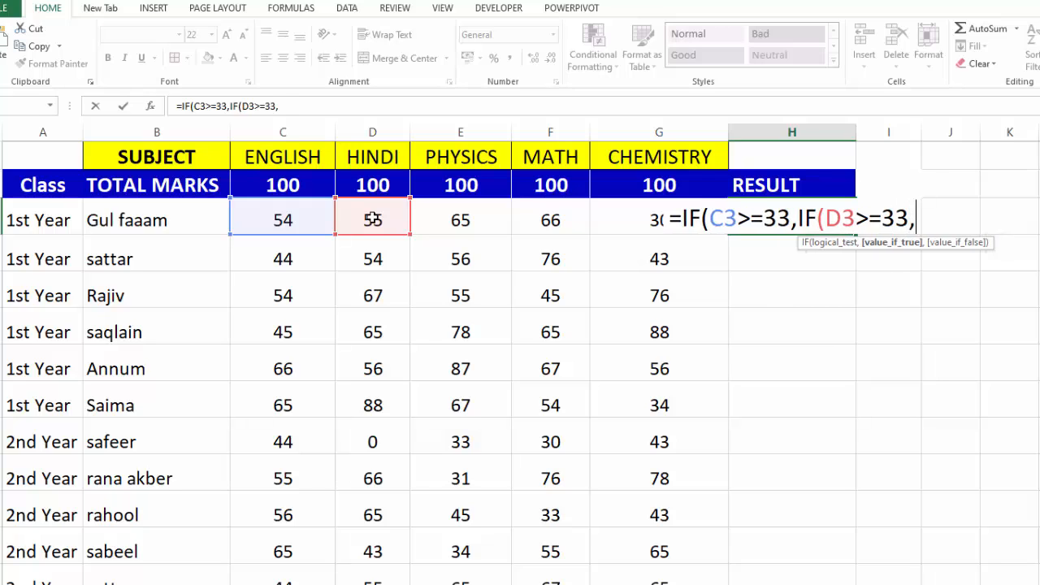
pyautogui.click(448, 215)
pyautogui.write('>=33')
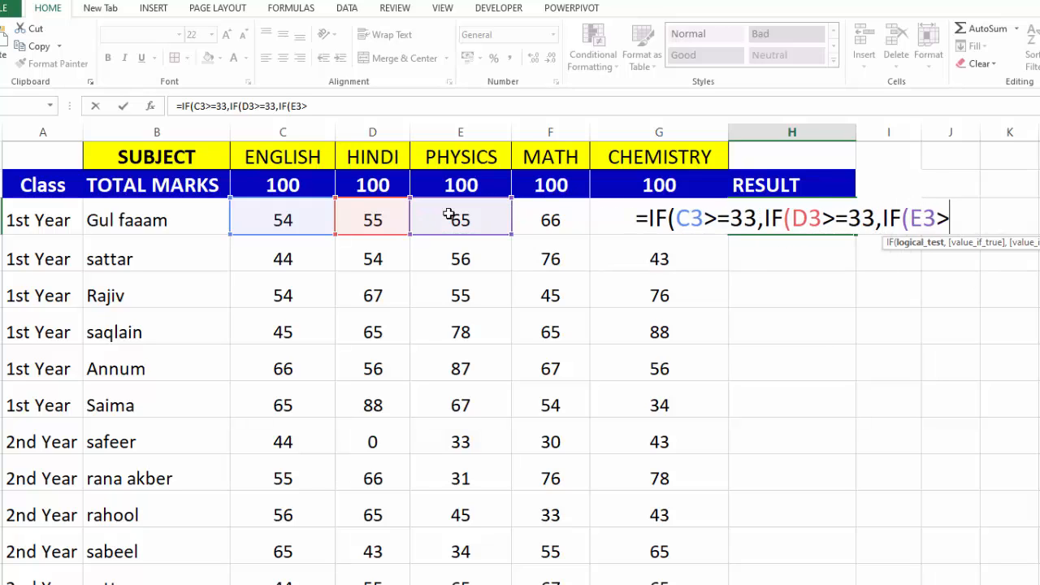
# - Extend the nested IF formula with the Math and Chemistry tests F3>=33 and G3>=33
pyautogui.write(',IF')
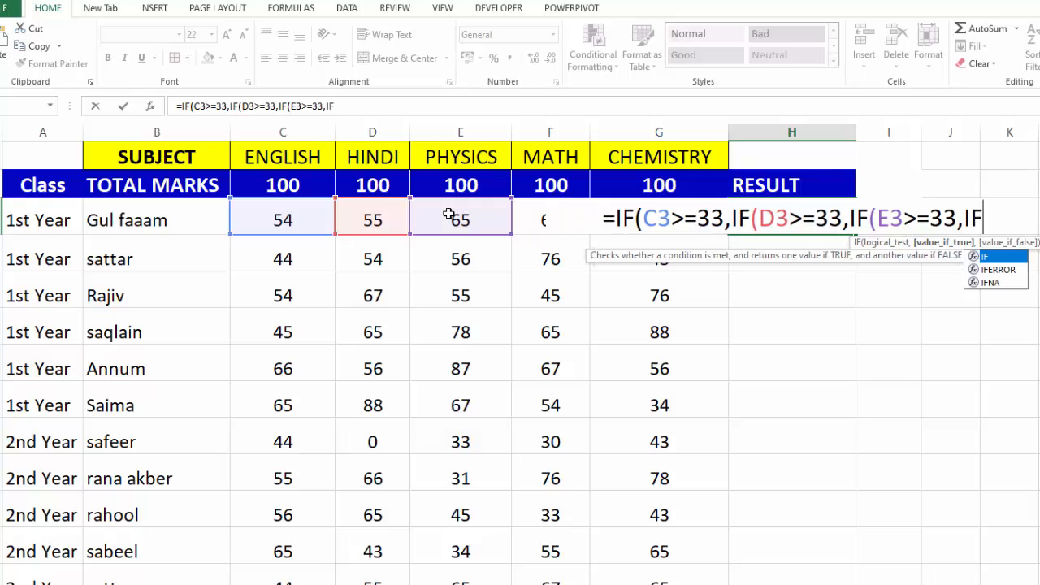
pyautogui.write('(')
pyautogui.click(539, 217)
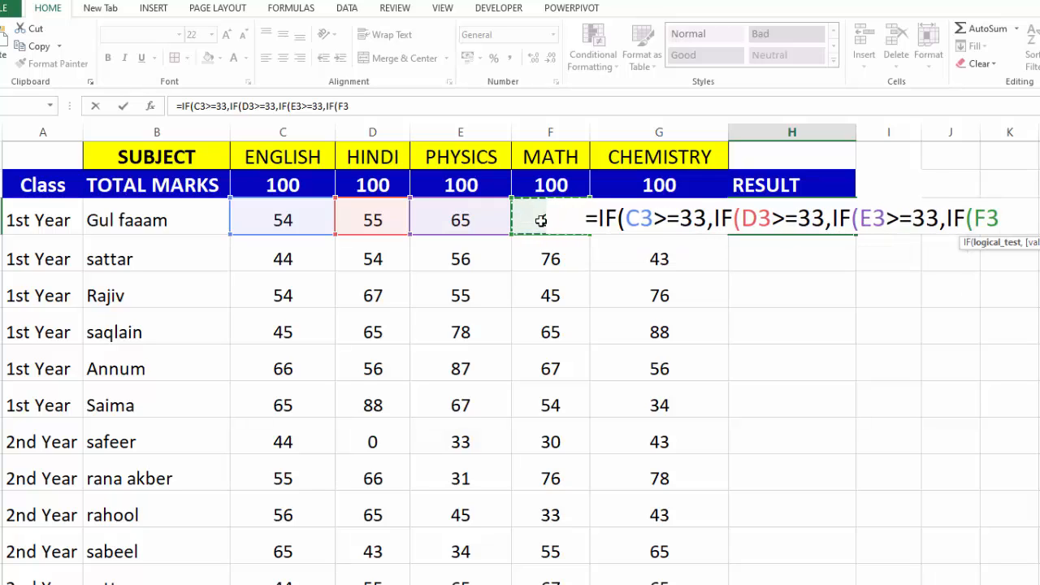
pyautogui.write('>=33')
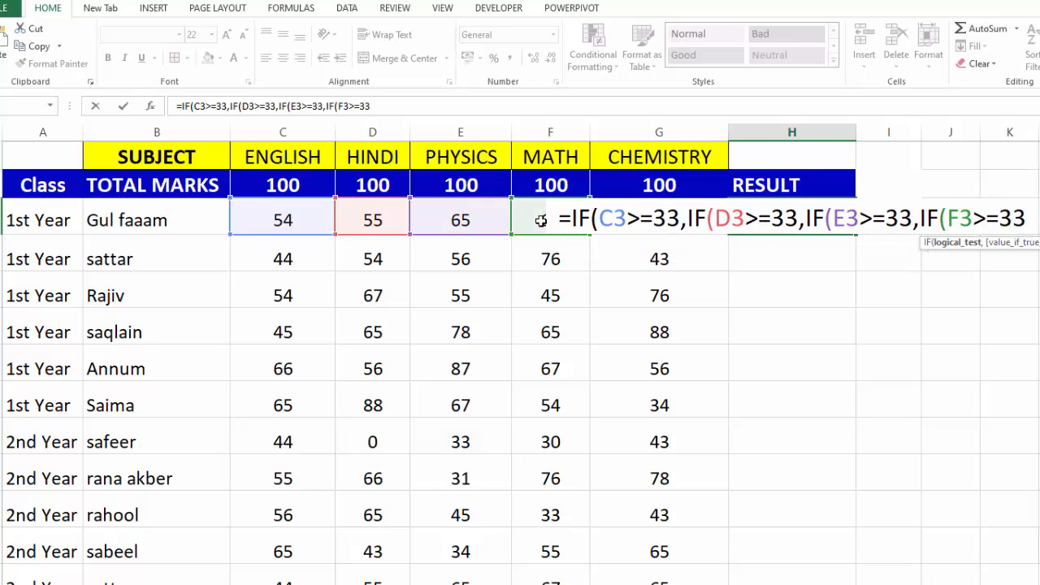
pyautogui.write(',IF(')
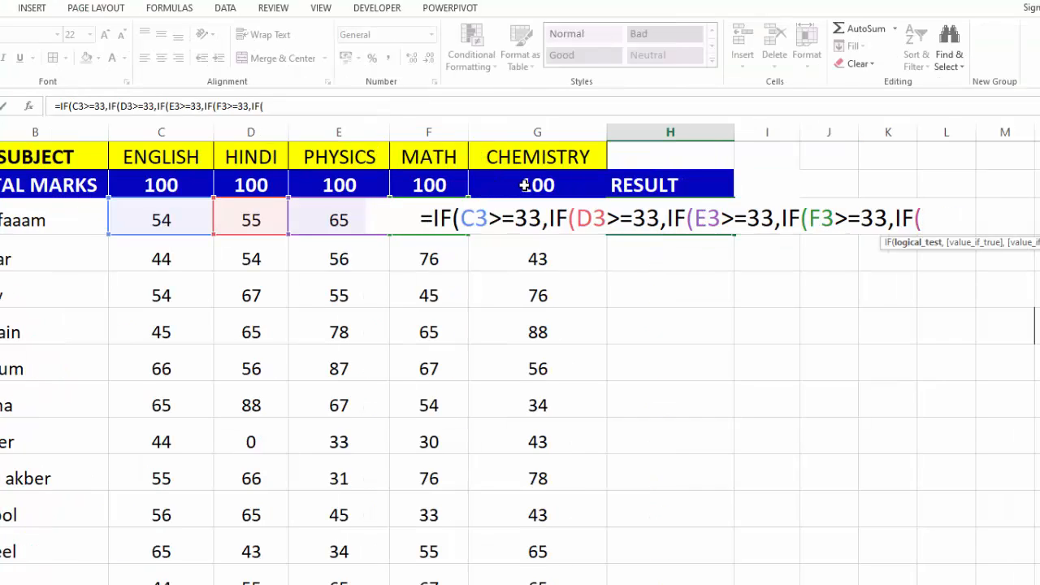
pyautogui.click(525, 185)
pyautogui.press('Down')
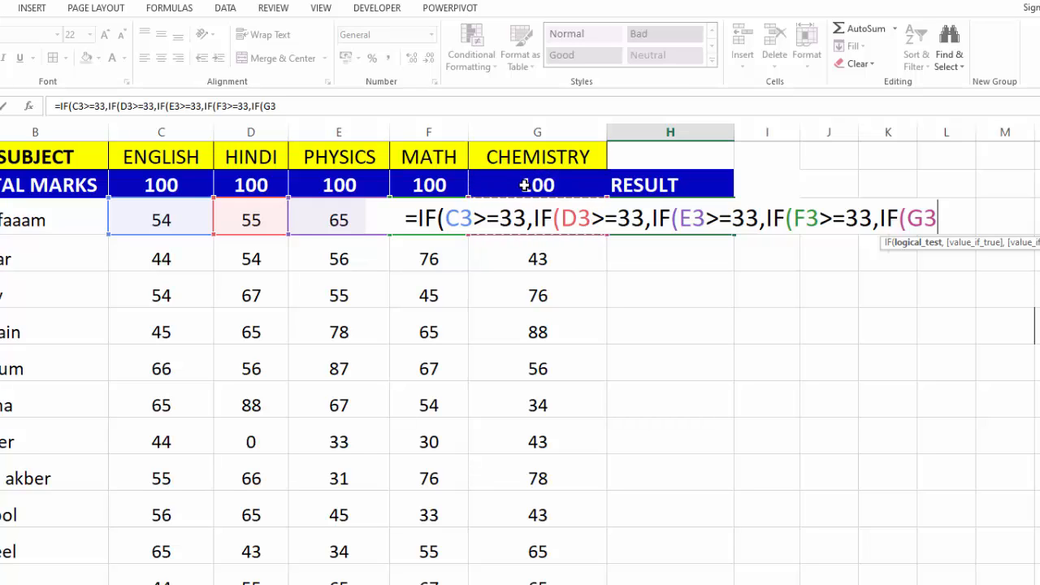
pyautogui.write('>=33')
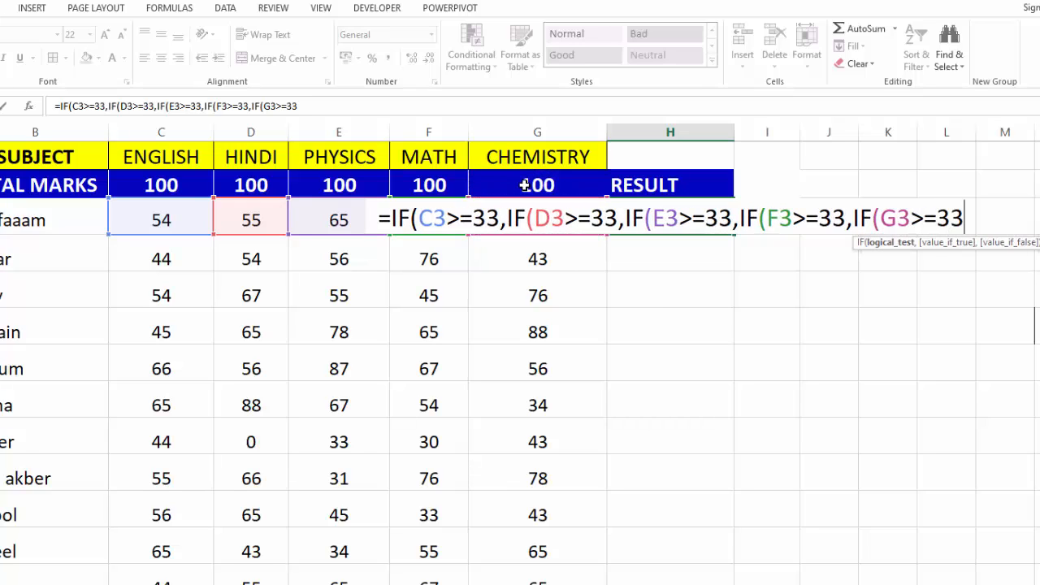
pyautogui.write(',')
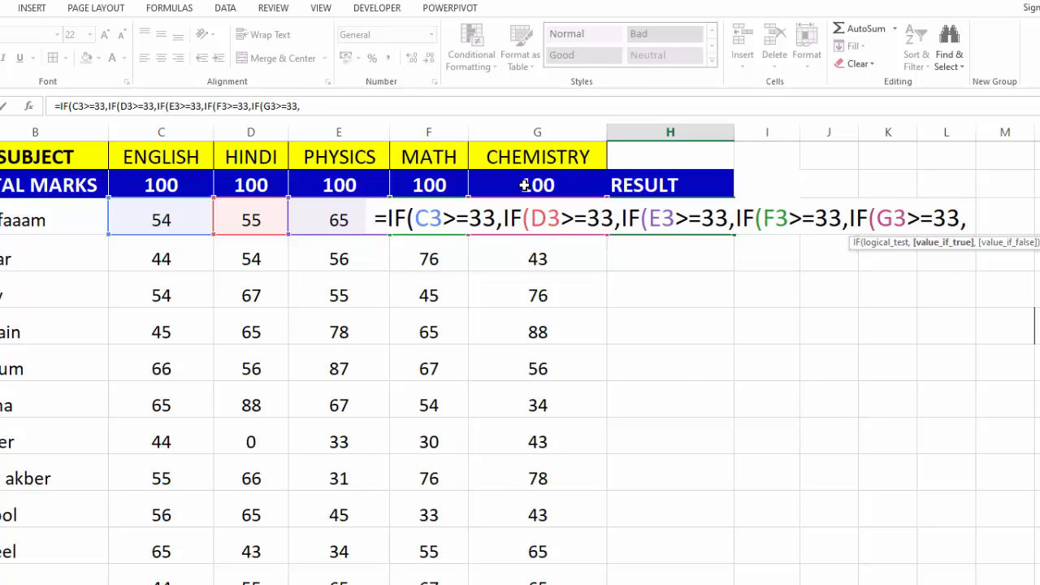
# - Add "PASS" as the innermost true value, with "CHEMISTRY" and "MATH" as false values closing the two innermost IFs
pyautogui.write('"PASS",')
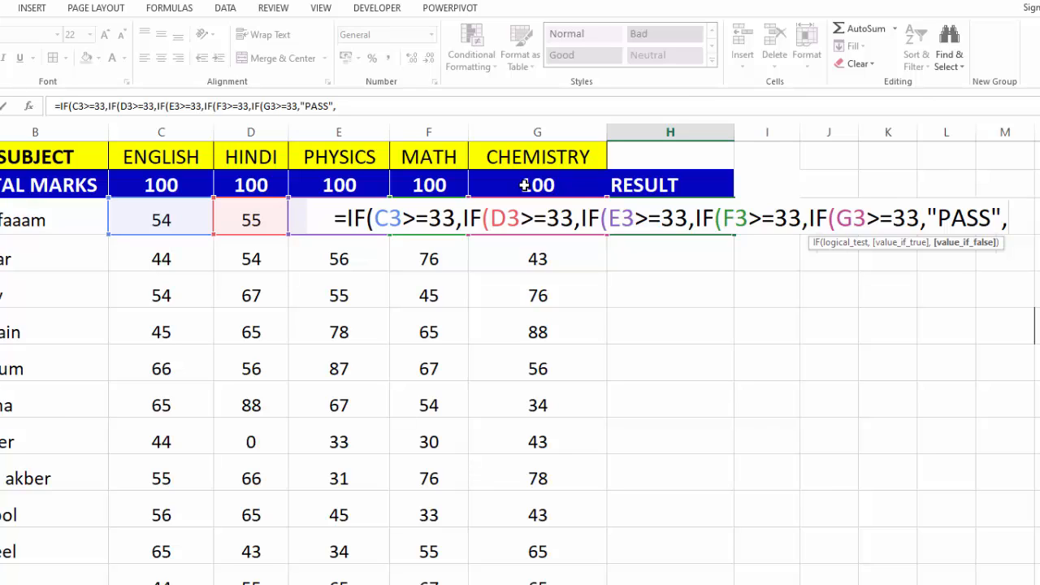
pyautogui.write('"')
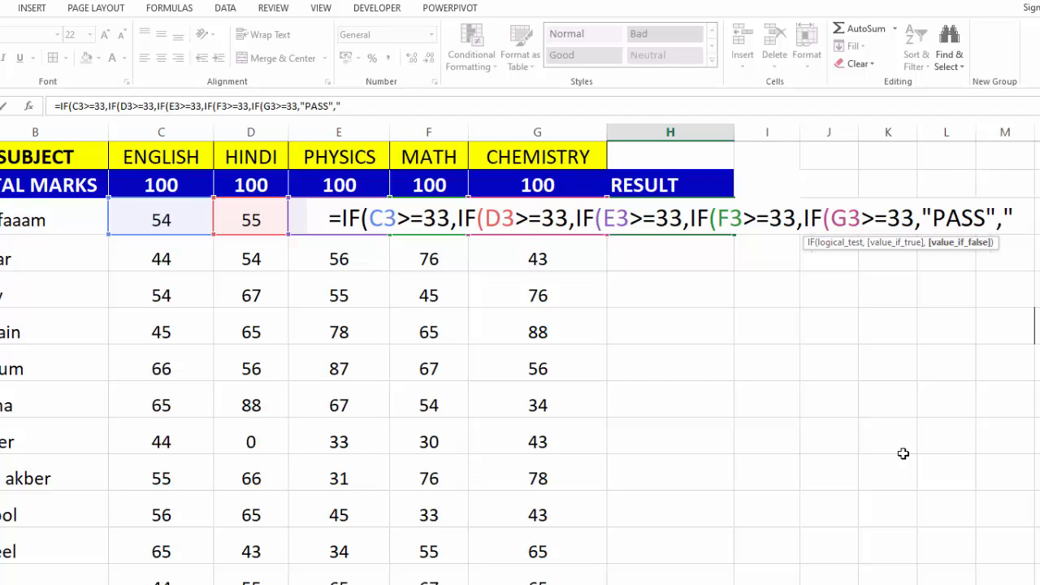
pyautogui.write('CHEMISTRY")')
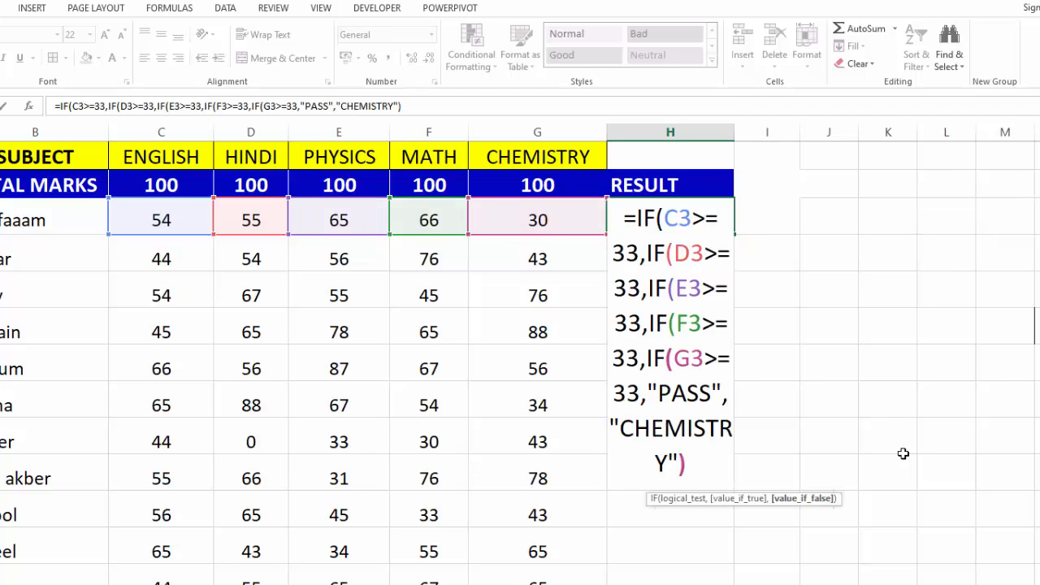
pyautogui.write(',')
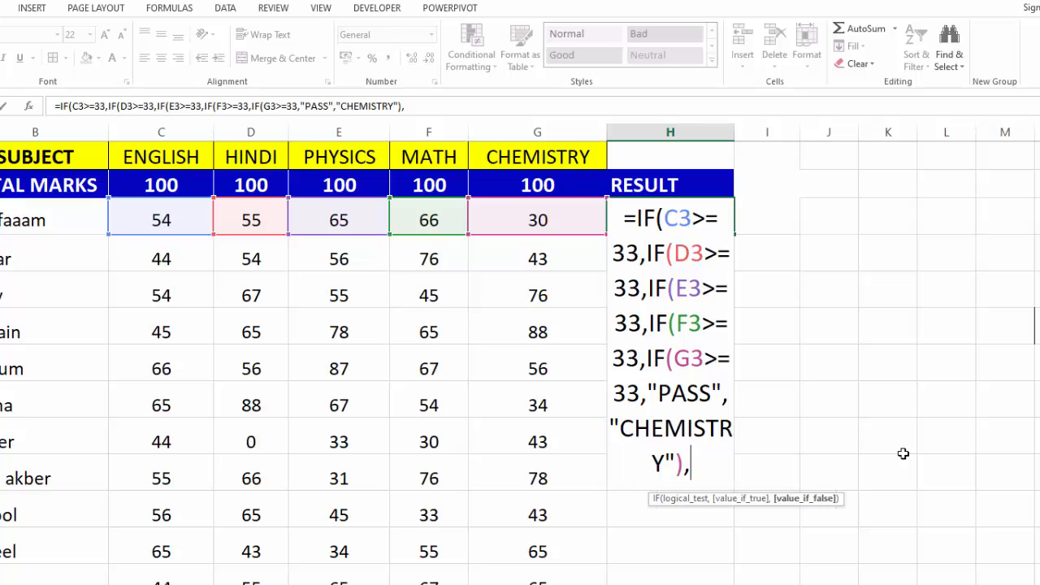
pyautogui.write('"MATH')
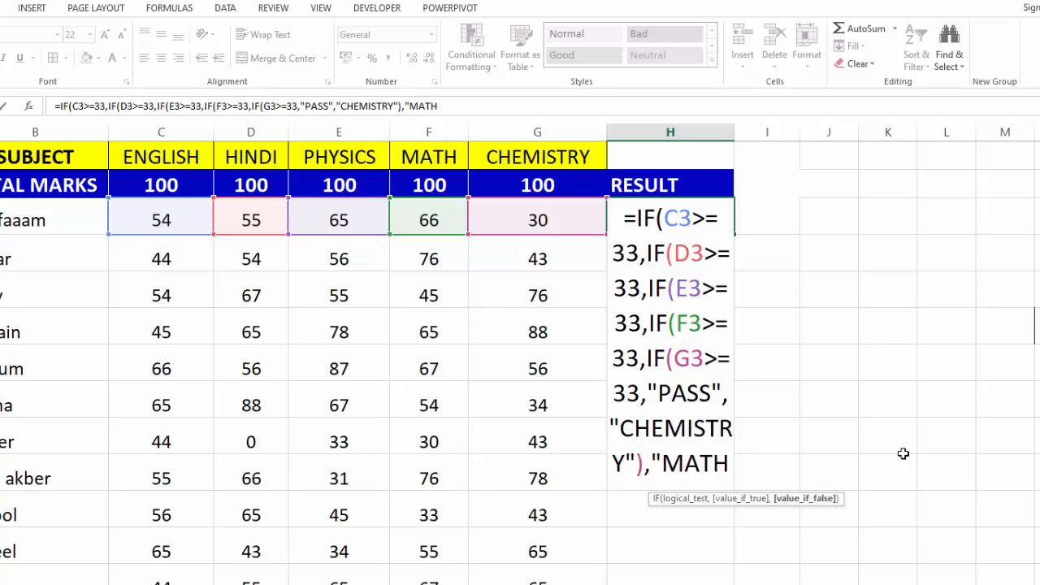
pyautogui.write('",')
pyautogui.press('BackSpace')
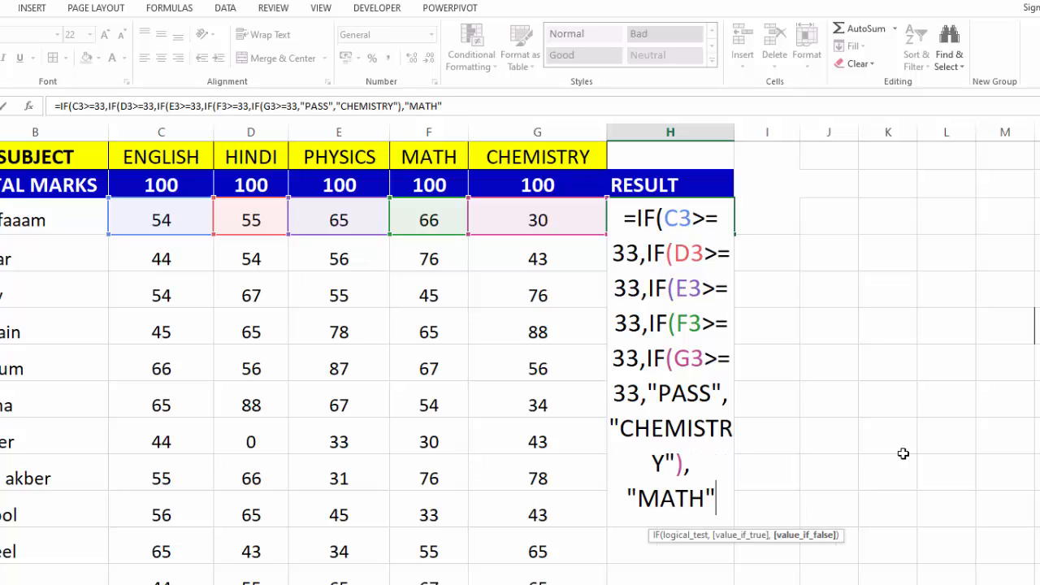
pyautogui.write('),"')
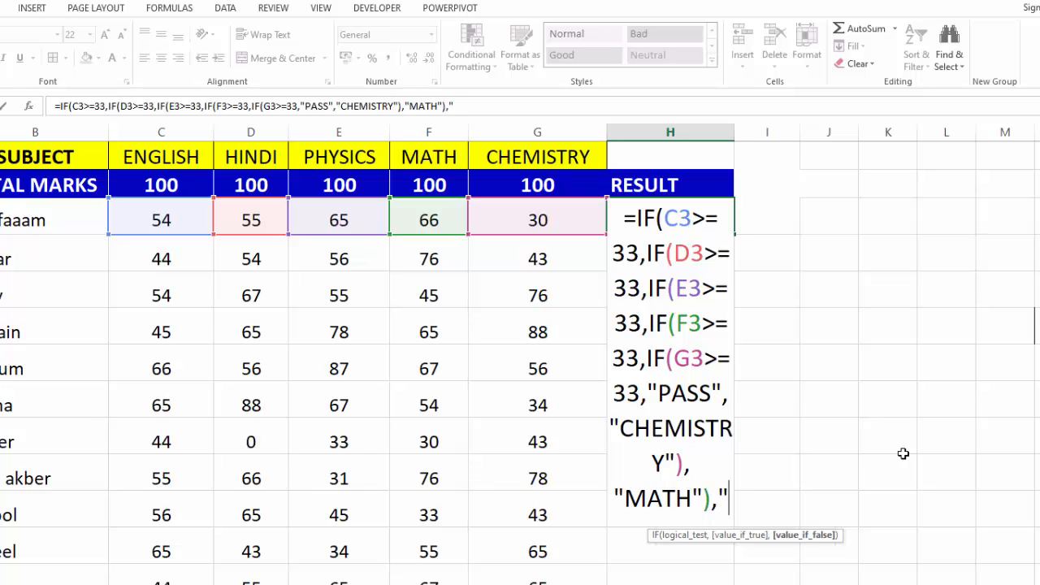
# - Complete the H3 formula with the false values "PHYSICS", "HINDI" and "ENGLISH", closing each remaining IF, and enter it
pyautogui.write('PHYSICS"),')
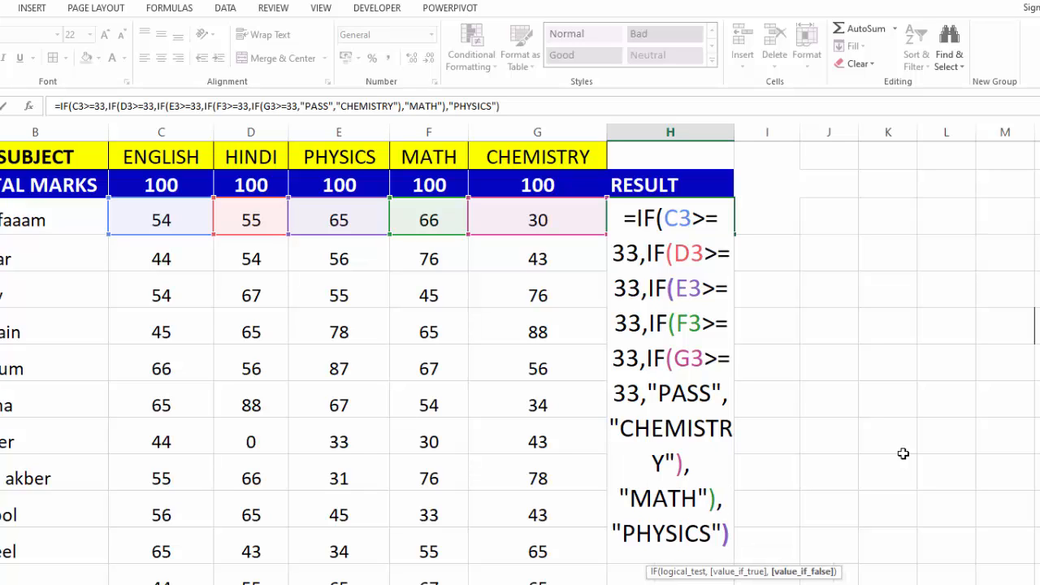
pyautogui.write('"HINDI')
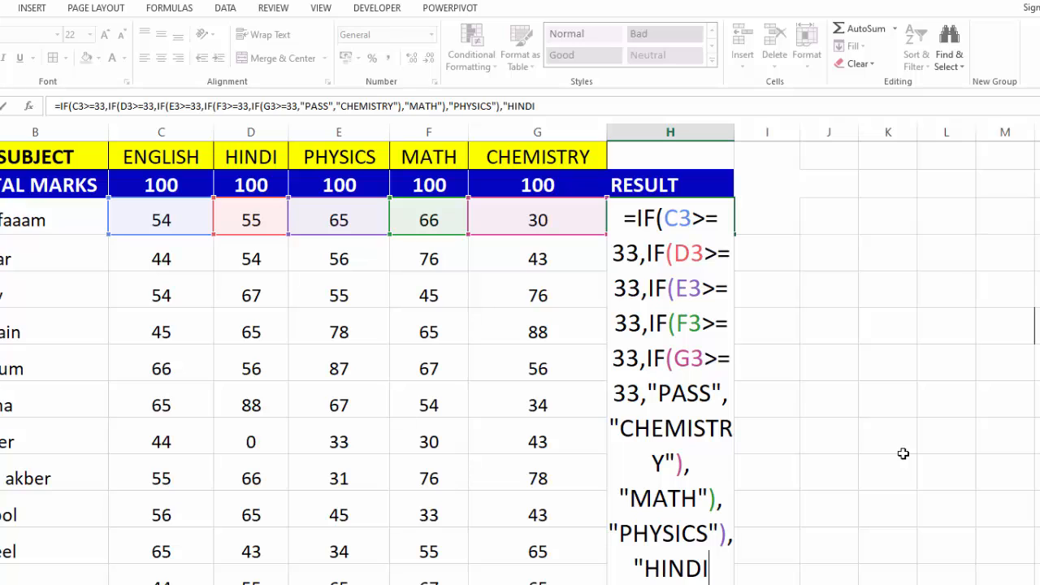
pyautogui.write('"),"')
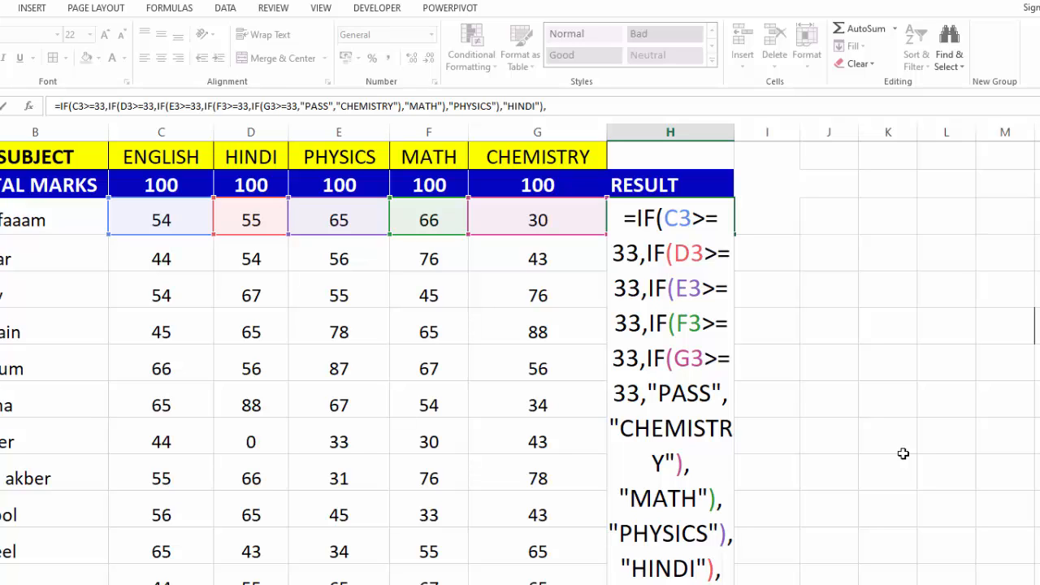
pyautogui.write('ENGLISH")')
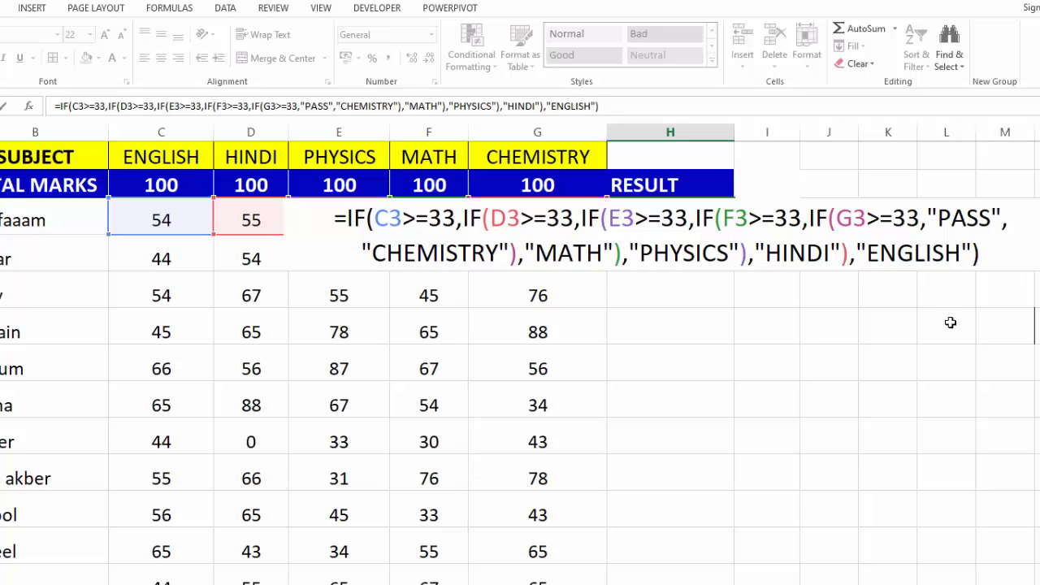
pyautogui.press('Return')
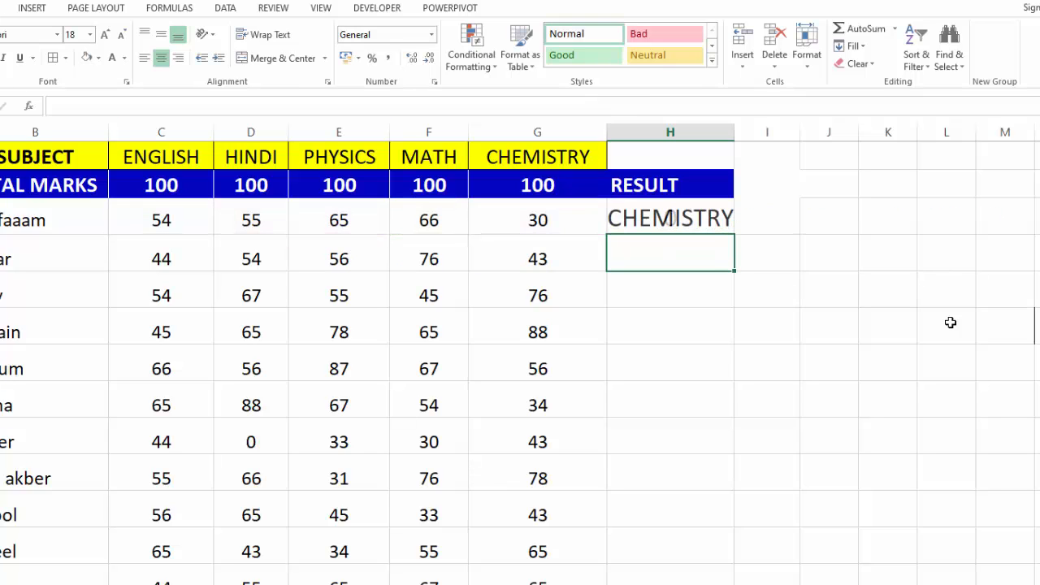
# - Fill the H3 formula down the RESULT column for all students and reduce the filled cells' font size to 18
pyautogui.click(691, 218)
pyautogui.doubleClick(733, 235)
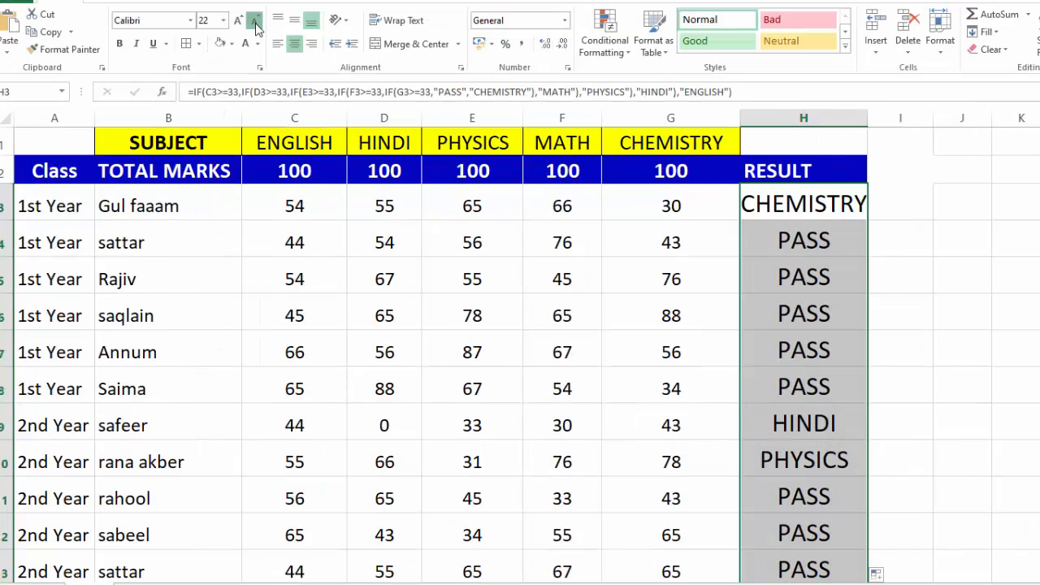
pyautogui.click(254, 23)
pyautogui.click(254, 23)
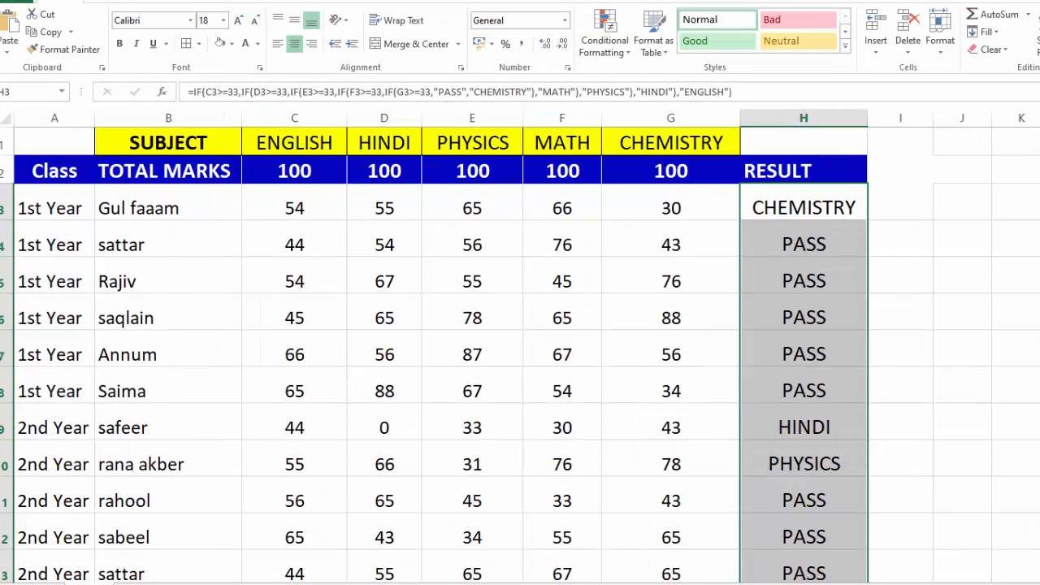
# - Check the Hindi mark in D9 and the Physics mark in E10 against their rows' results
pyautogui.scroll(-1, 690, 387)
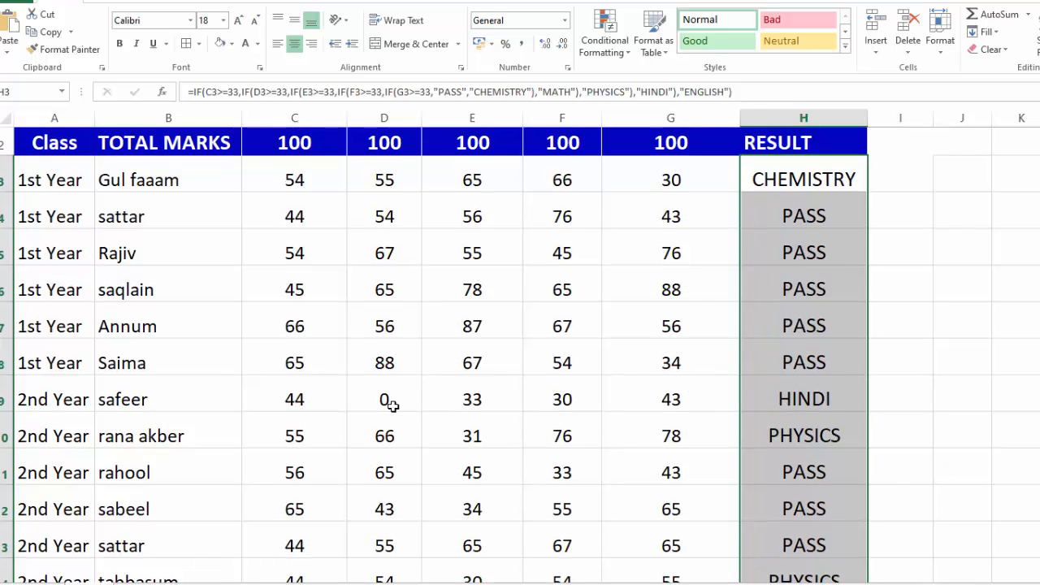
pyautogui.scroll(1, 958, 252)
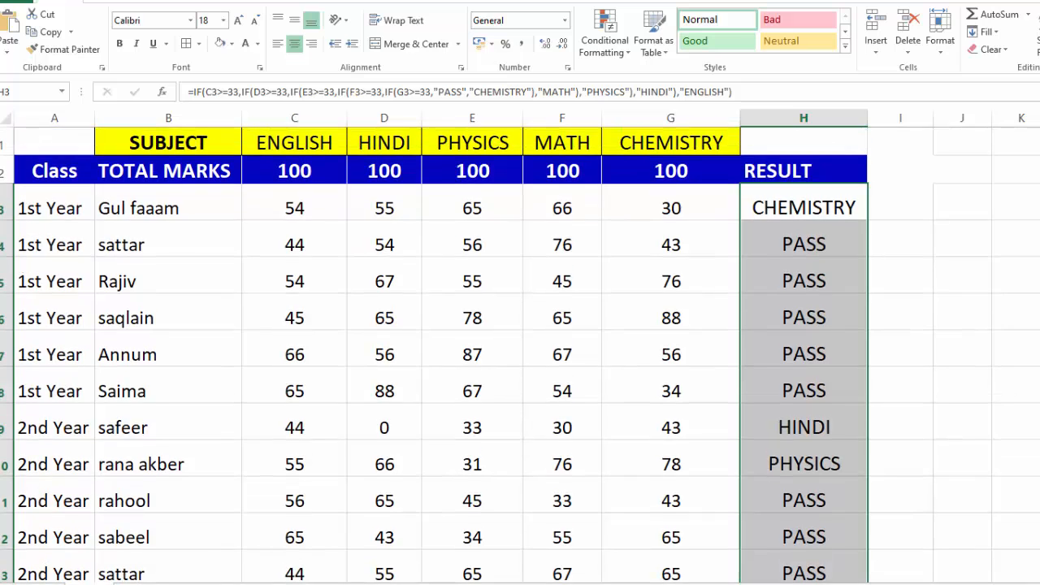
pyautogui.moveTo(382, 425); pyautogui.dragTo(769, 420)
pyautogui.click(377, 424)
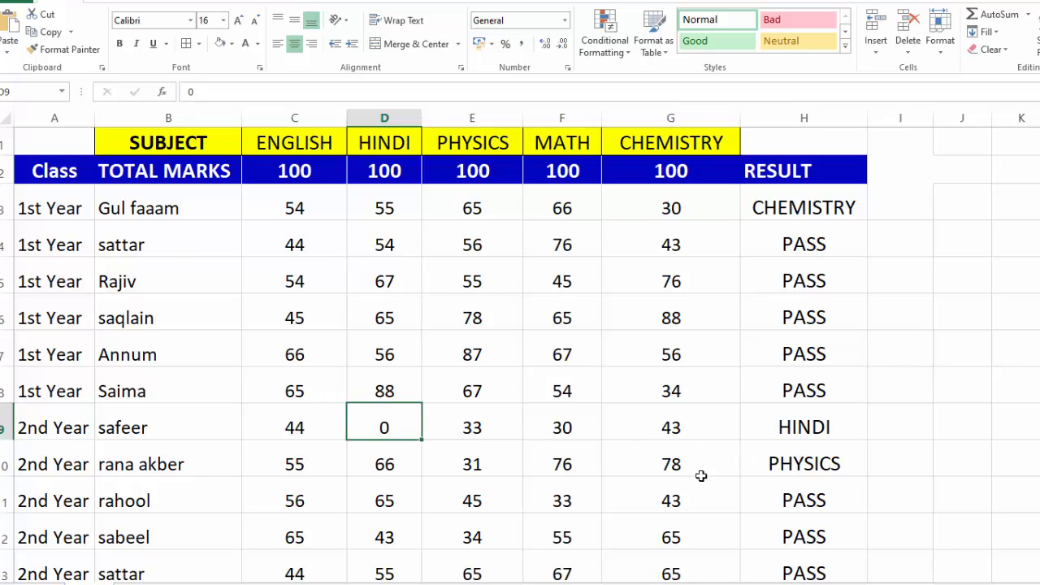
pyautogui.click(468, 468)
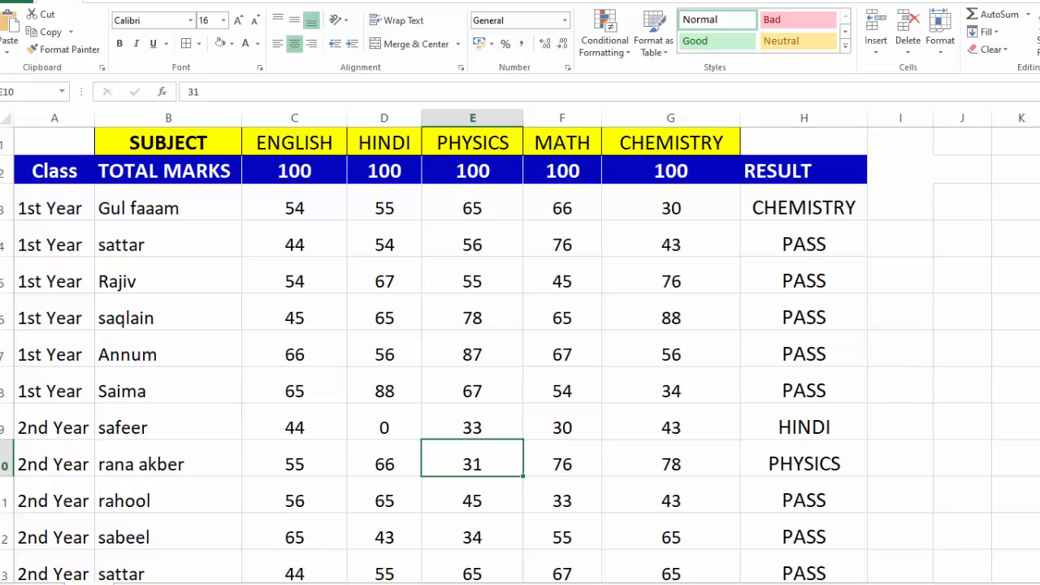
# - Reduce the font size of all student rows, from the Class column through RESULT, to 14
pyautogui.scroll(-2, 912, 430)
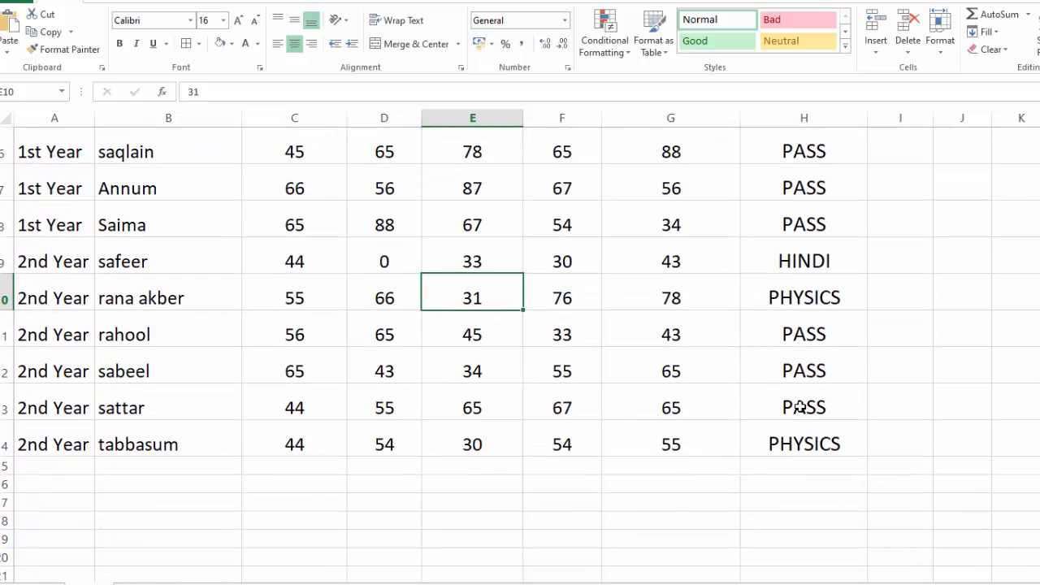
pyautogui.scroll(2, 520, 354)
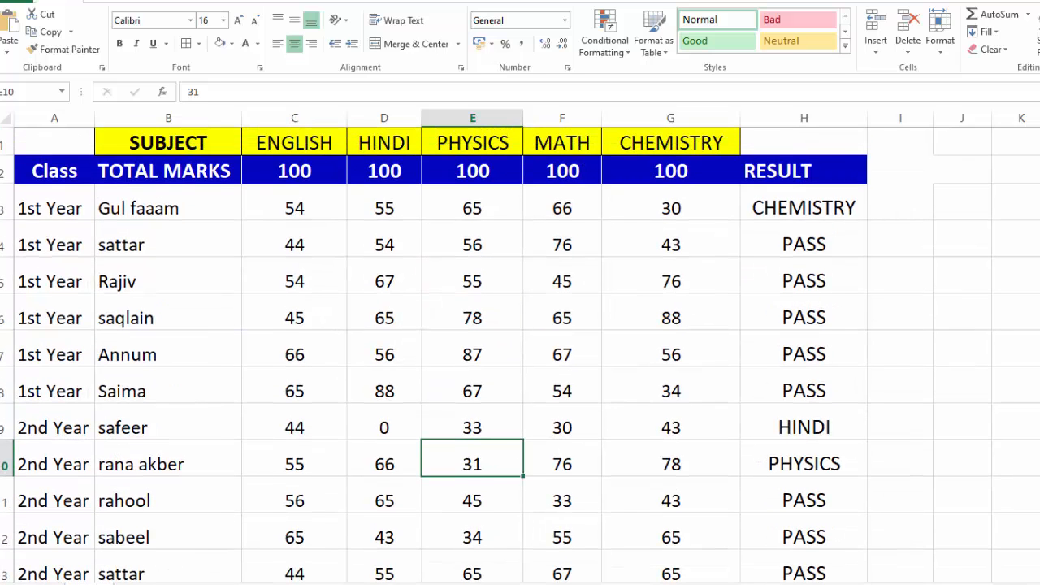
pyautogui.moveTo(51, 208); pyautogui.dragTo(840, 544)
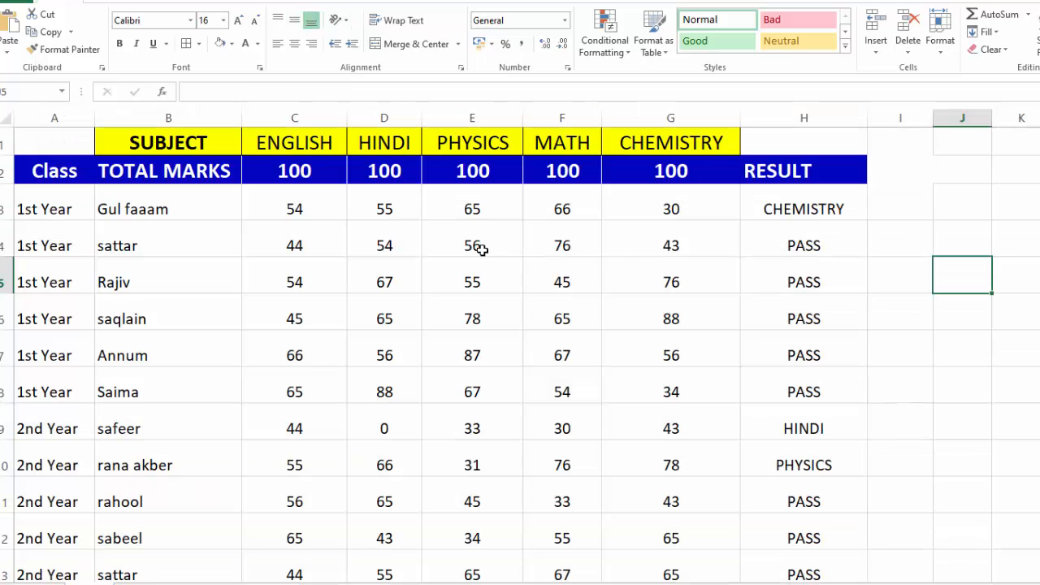
# - Set the English mark in C4 to 30 to test the result formula
pyautogui.click(317, 249)
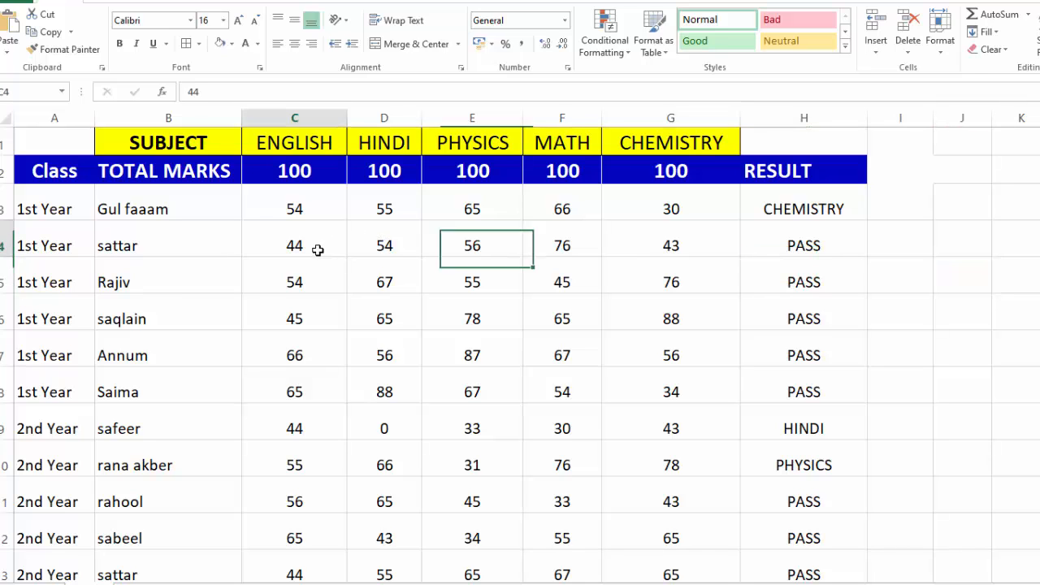
pyautogui.write('30')
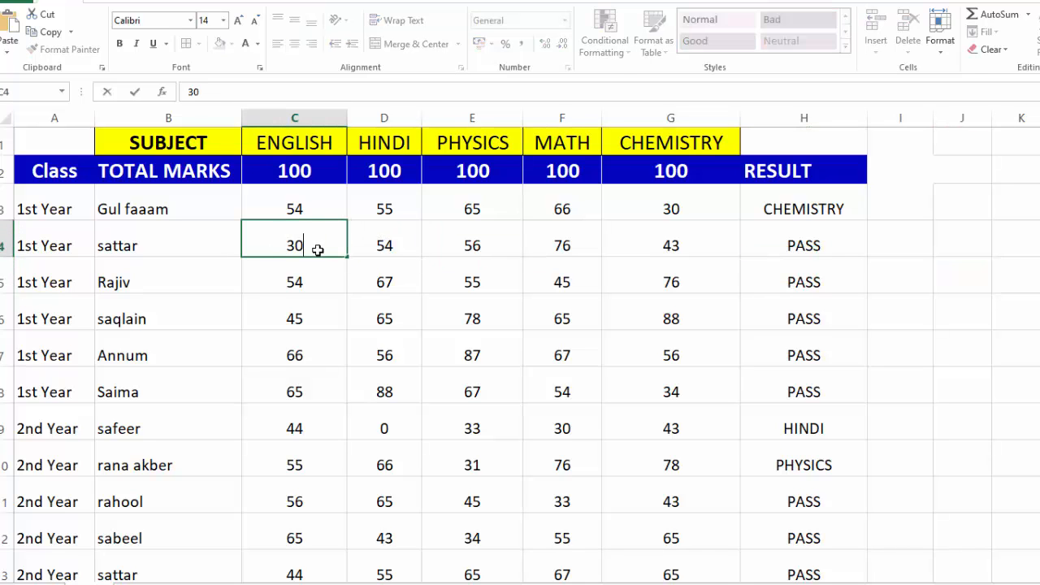
pyautogui.press('Tab')
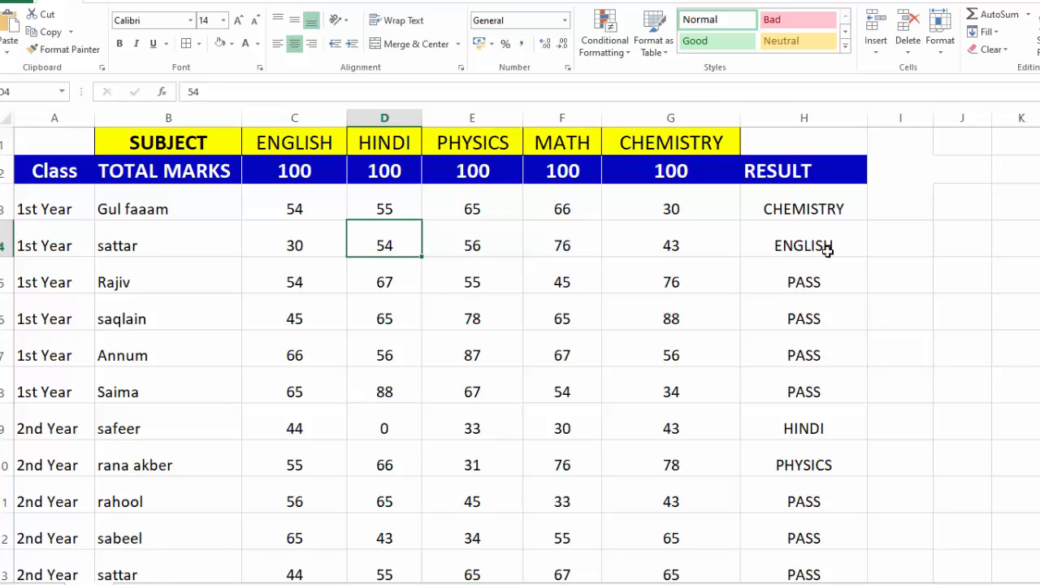
# - Edit the H3 formula so its false values read "CHEMISTRY FAIL", "MATH FAIL" and "PHYSICS FAIL"
pyautogui.doubleClick(766, 202)
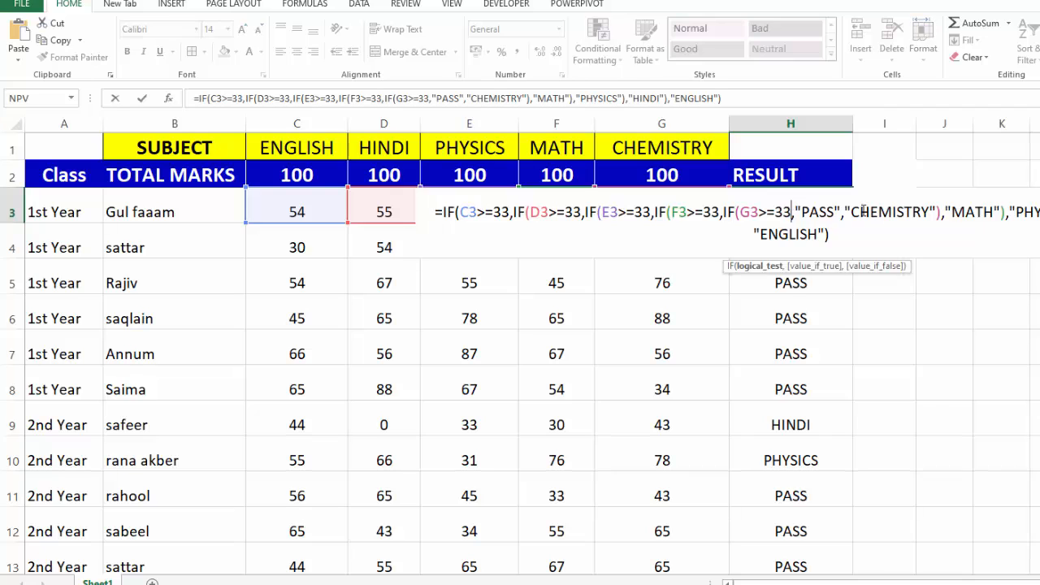
pyautogui.click(931, 212)
pyautogui.write('FAIL"),"MATH"),"PHYSICS"),"HINDI"),"ENGLISH")')
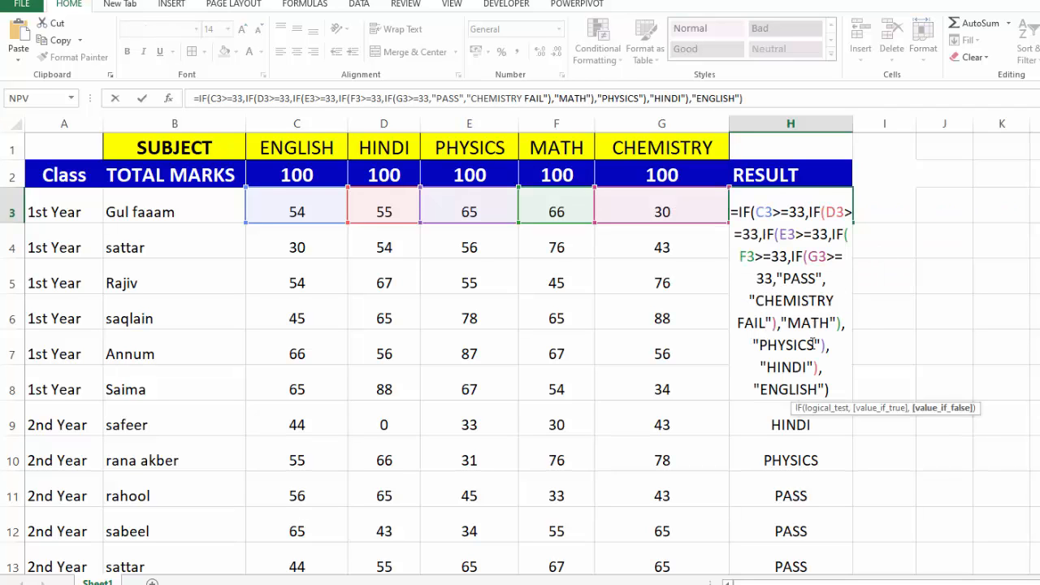
pyautogui.click(814, 345)
pyautogui.click(833, 323)
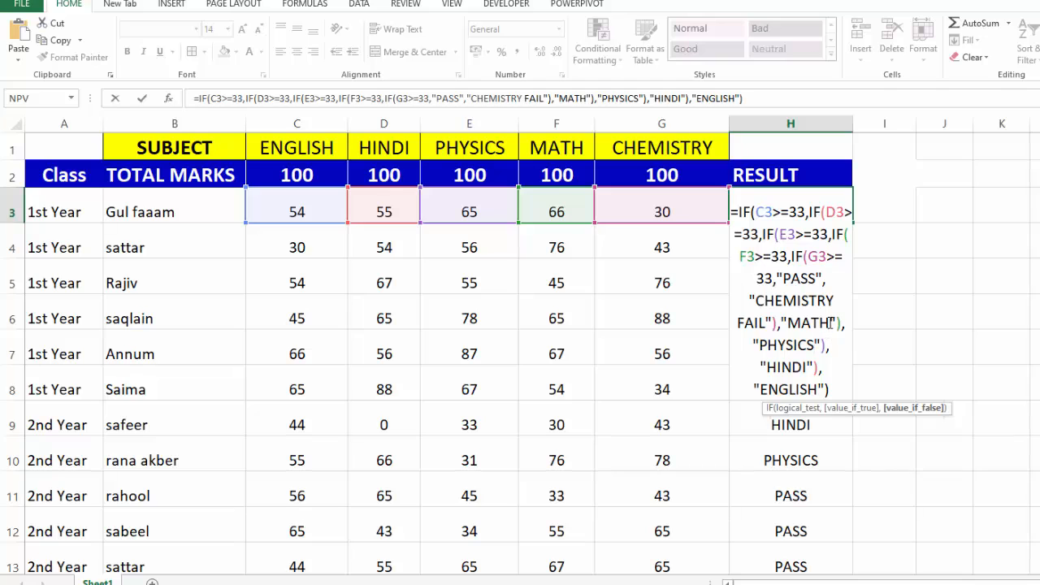
pyautogui.write('FAIL')
pyautogui.click(837, 344)
pyautogui.write('FAIL')
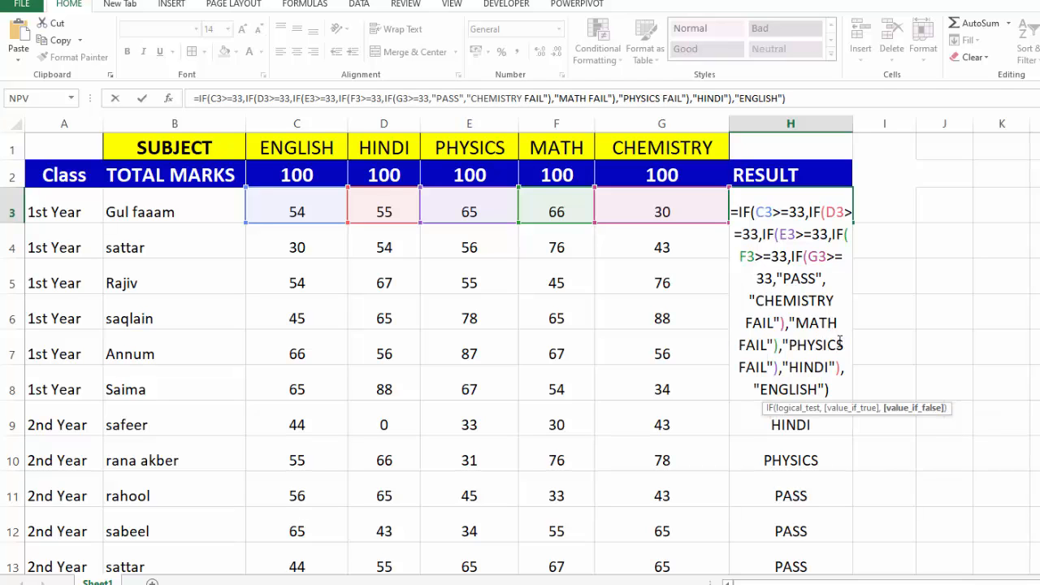
# - Extend the remaining false values in H3 to "HINDI FAIL" and "ENGLISH FAIL" and enter the formula
pyautogui.click(825, 367)
pyautogui.write('FAIL')
pyautogui.click(838, 390)
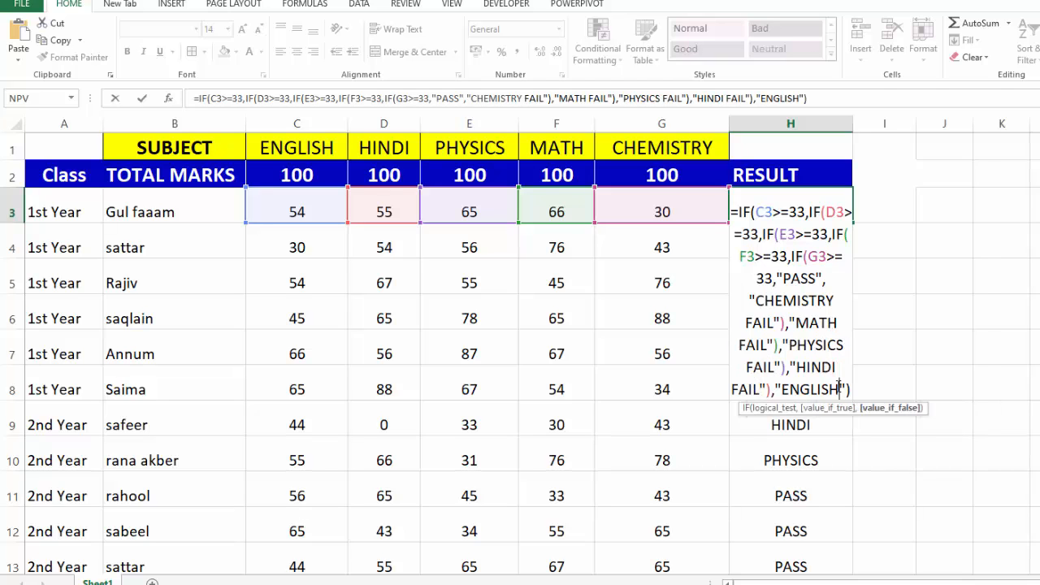
pyautogui.write('FAIL')
pyautogui.press('Return')
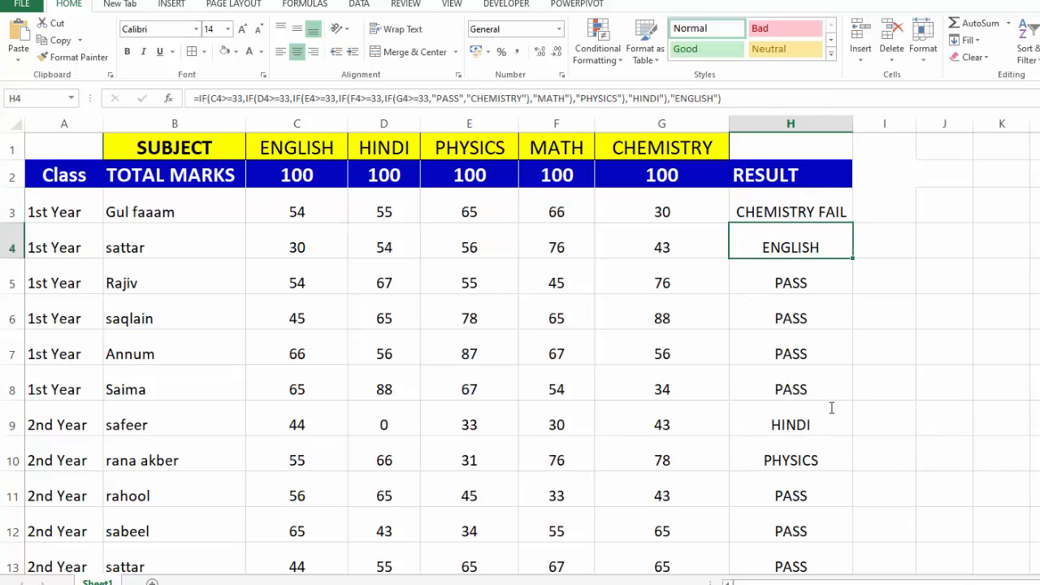
# - Fill the revised H3 formula down the RESULT column to row 14
pyautogui.click(808, 211)
pyautogui.doubleClick(852, 222)
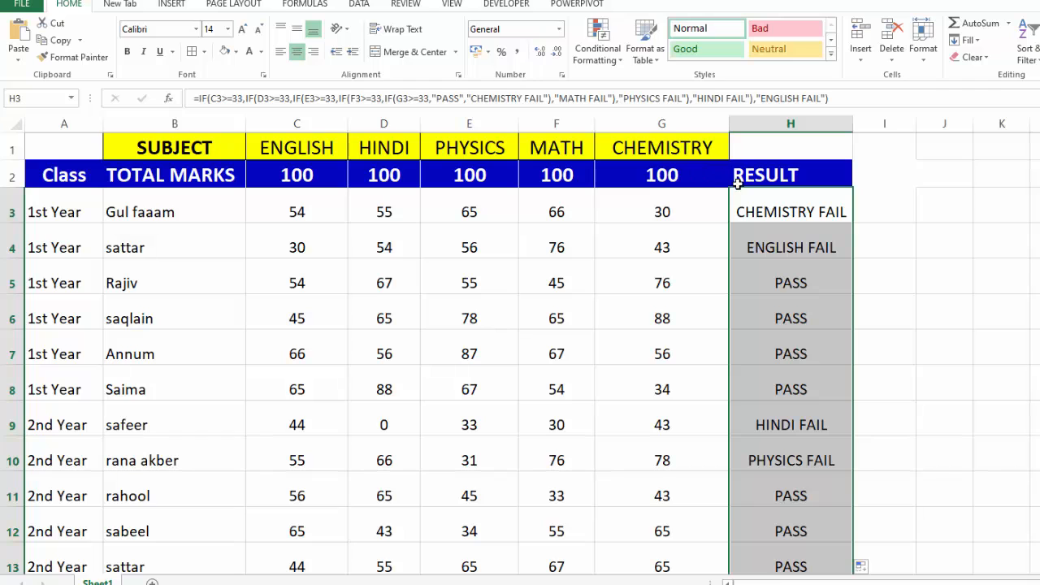
pyautogui.scroll(-1, 520, 352)
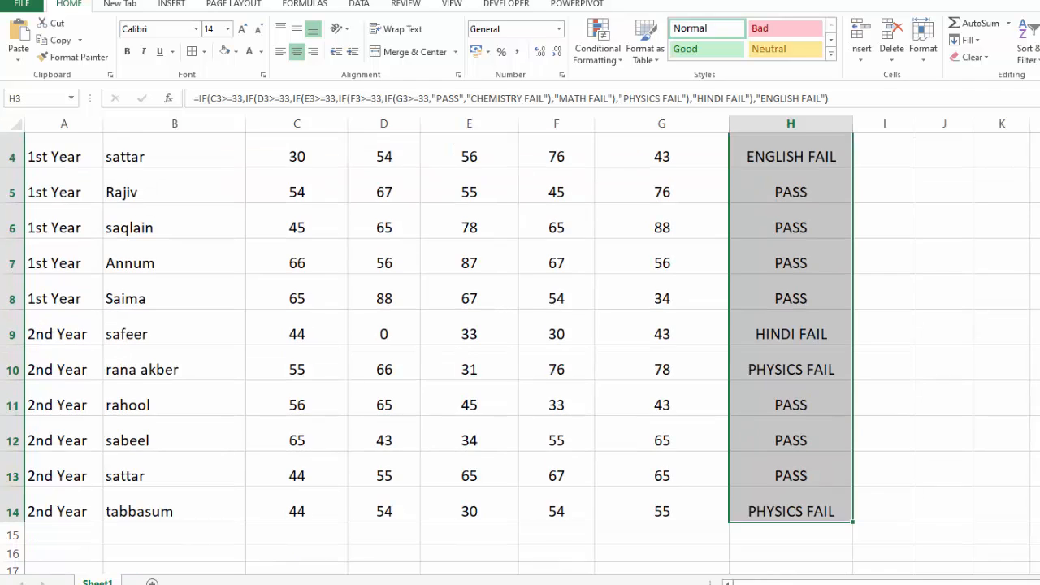
pyautogui.scroll(1, 519, 353)
# - Create a Text That Contains conditional formatting rule for "FAIL" on the RESULT cells, choosing a custom format
pyautogui.click(597, 49)
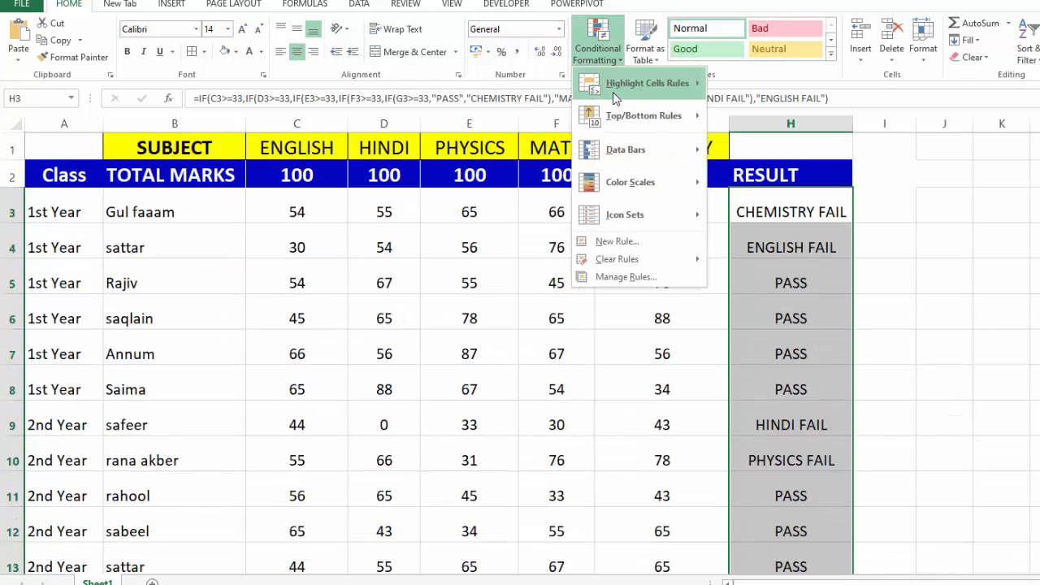
pyautogui.moveTo(641, 81)
pyautogui.click(768, 213)
pyautogui.write('FAIL')
pyautogui.press('Tab')
pyautogui.press('Down')
pyautogui.press('Down')
pyautogui.press('Down')
pyautogui.press('Down')
pyautogui.press('Down')
pyautogui.press('Down')
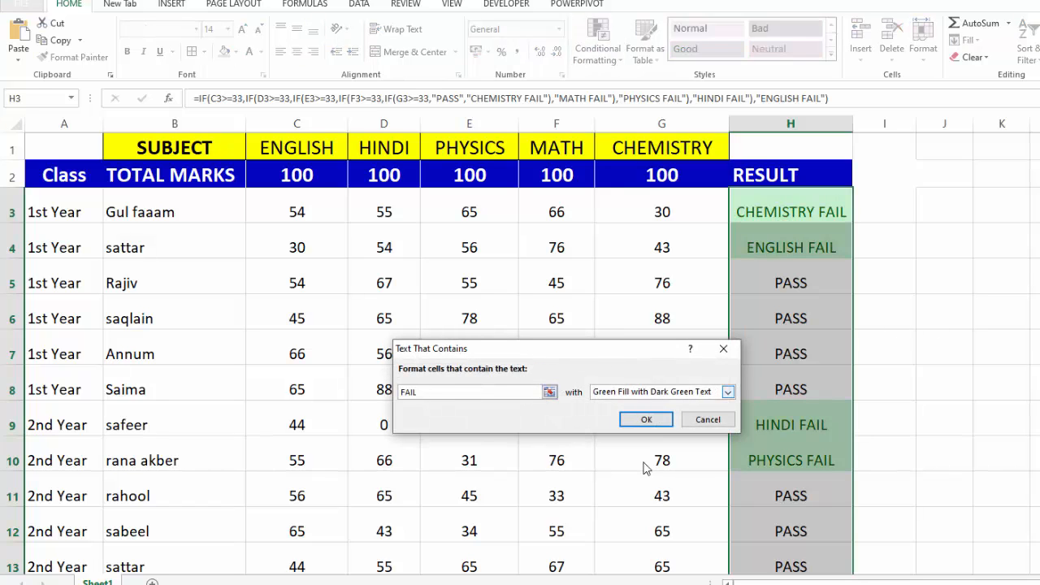
pyautogui.click(646, 419)
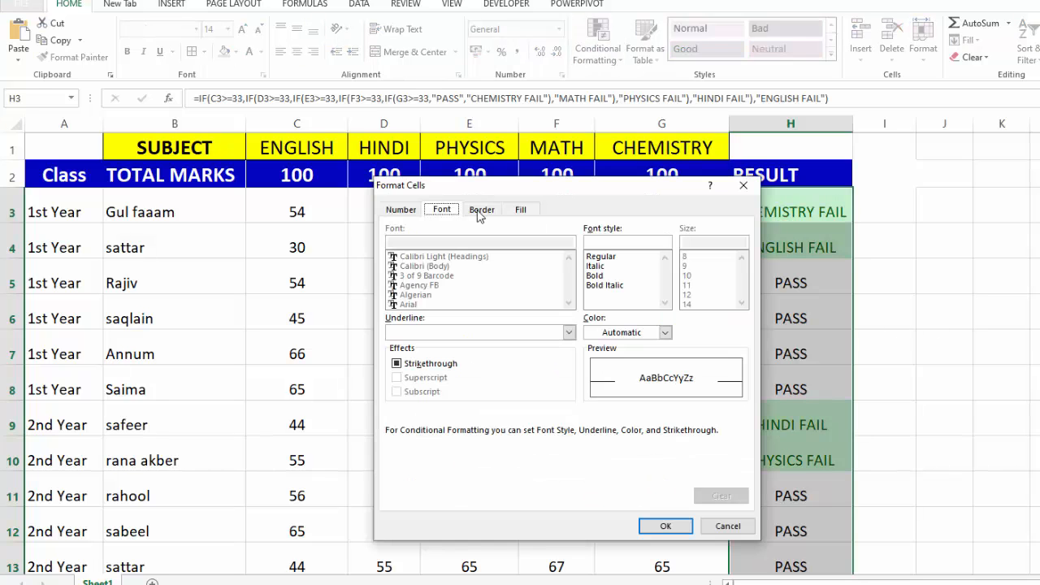
# - Give the "FAIL" rule a red fill with white font colour and apply it to the RESULT cells
pyautogui.click(482, 210)
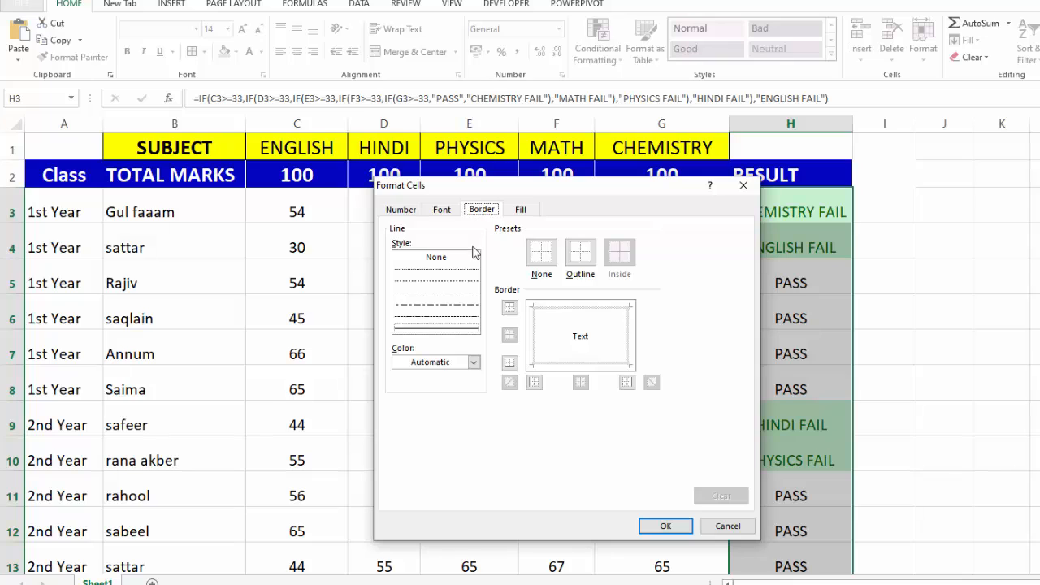
pyautogui.click(445, 210)
pyautogui.click(520, 210)
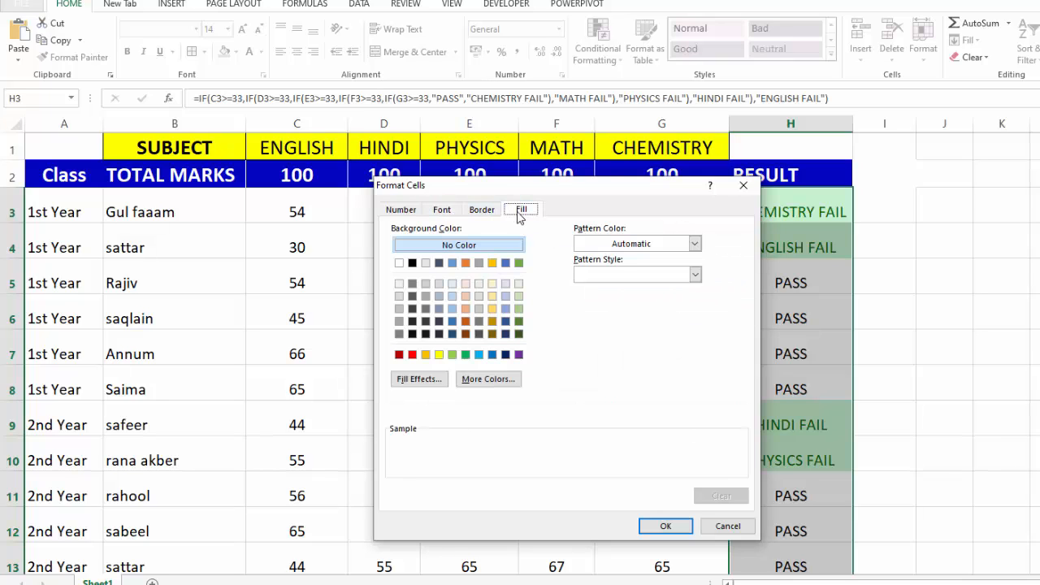
pyautogui.click(412, 355)
pyautogui.click(441, 210)
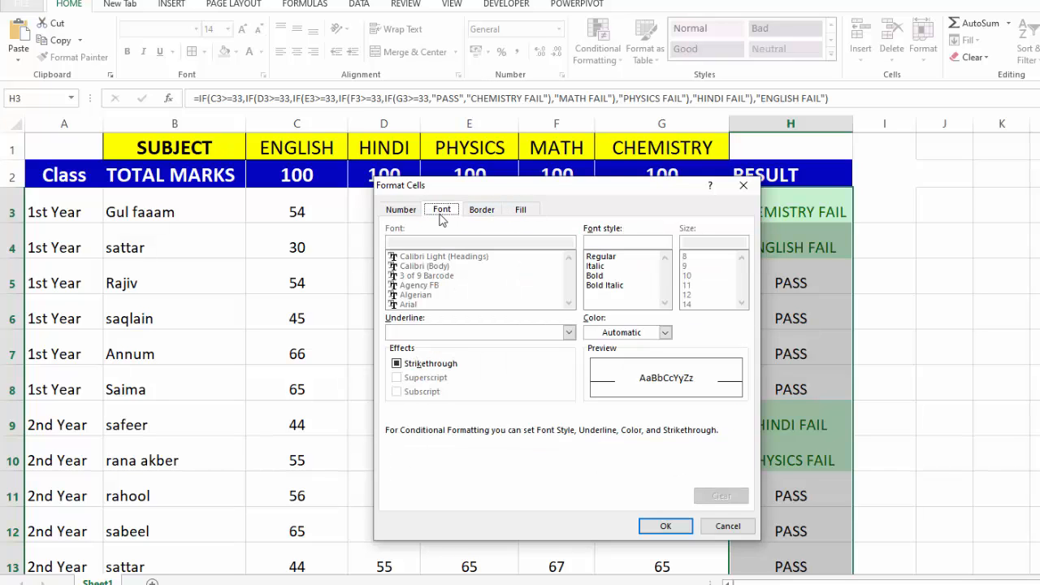
pyautogui.click(666, 333)
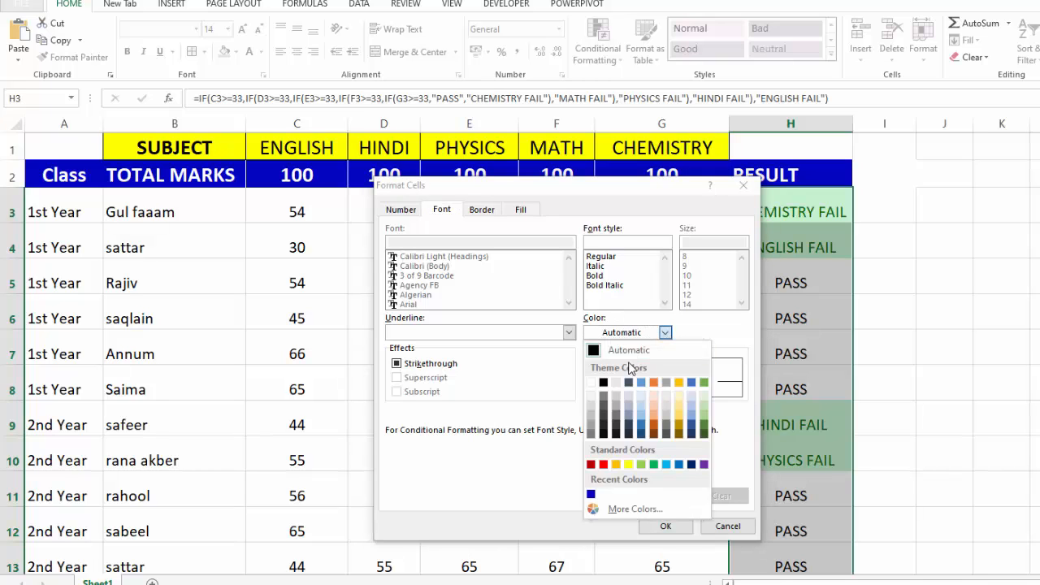
pyautogui.press('Escape')
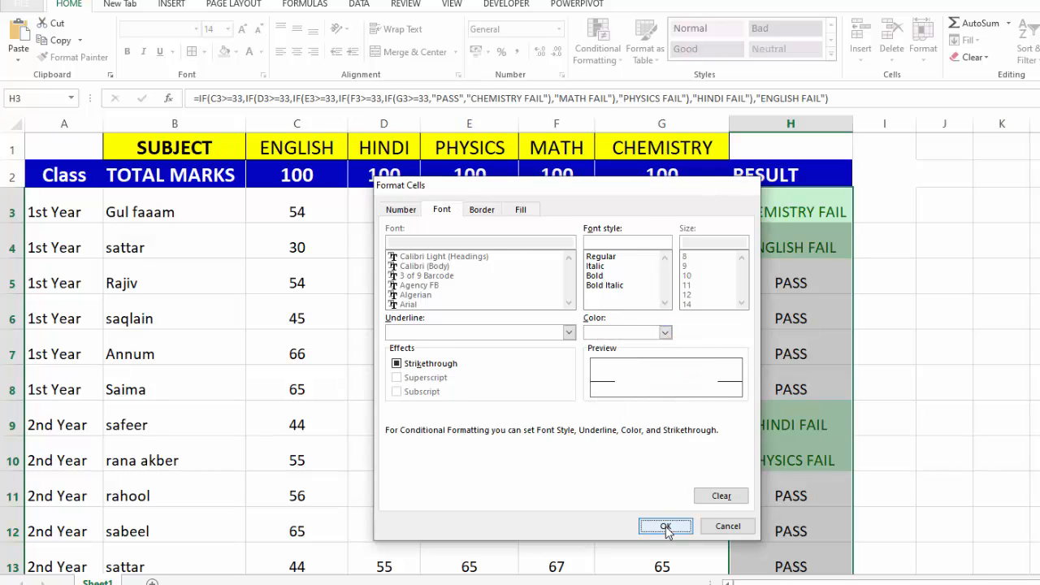
pyautogui.click(667, 527)
pyautogui.click(654, 483)
pyautogui.click(954, 425)
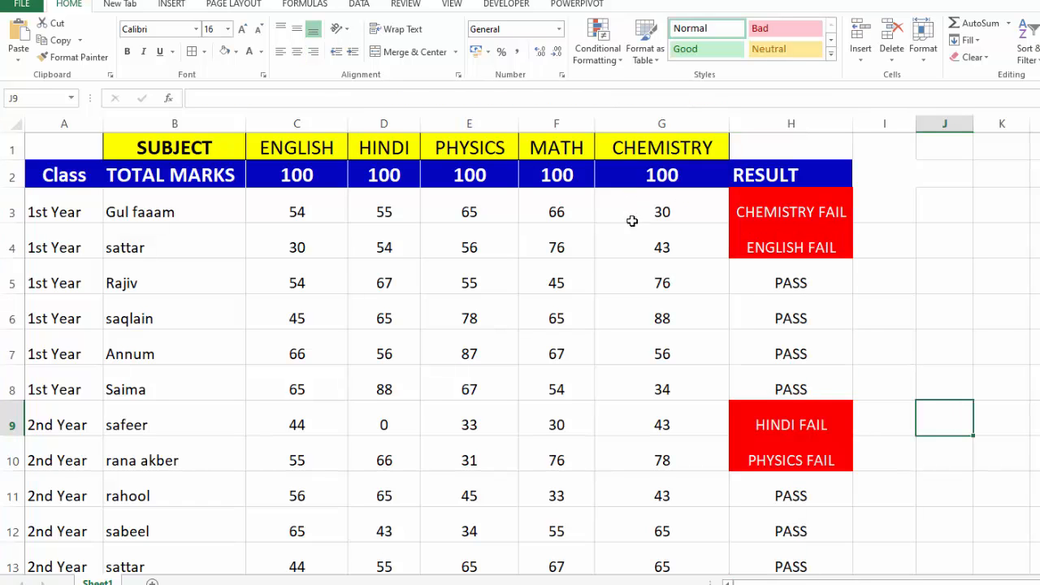
# - Set the Chemistry mark in G3 to 35 and the Math mark in F6 to 32
pyautogui.click(663, 211)
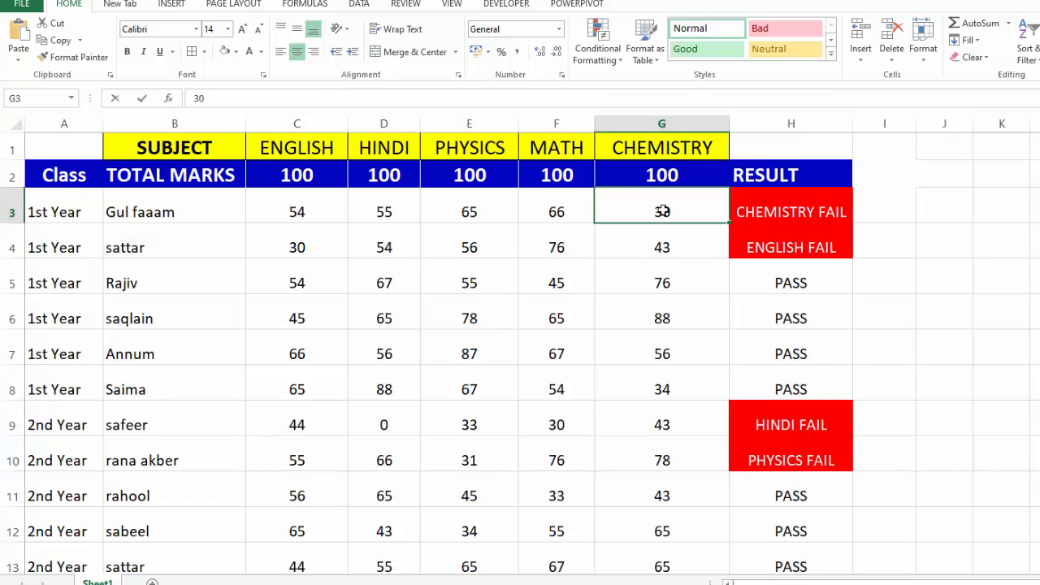
pyautogui.write('35')
pyautogui.press('Tab')
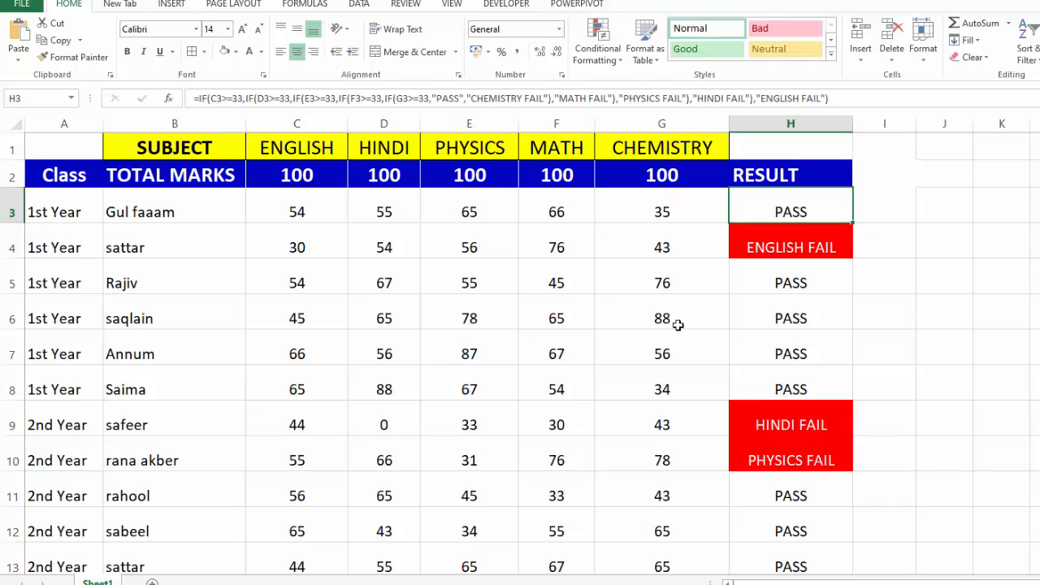
pyautogui.click(618, 318)
pyautogui.click(552, 318)
pyautogui.write('32')
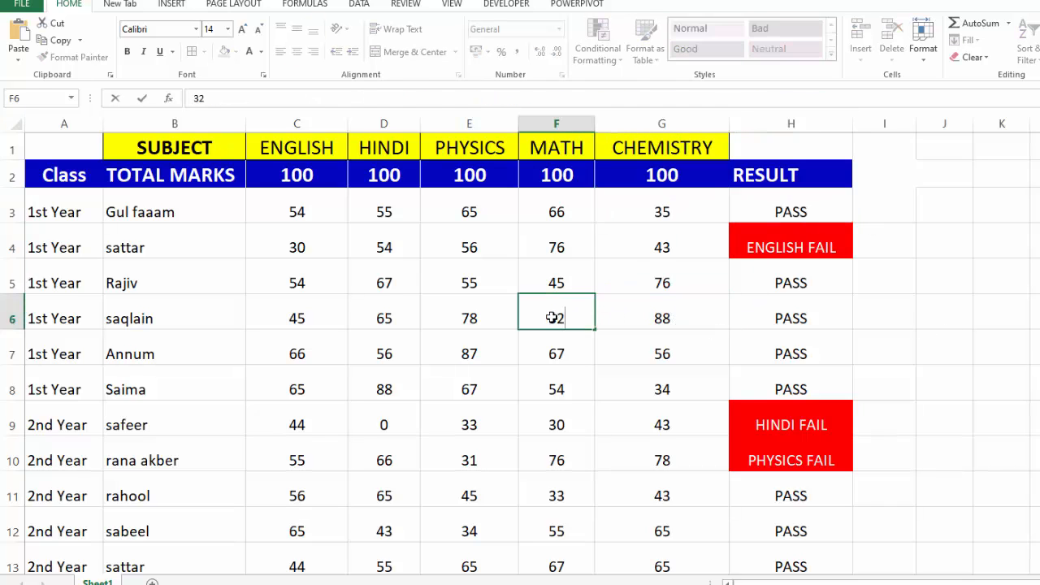
pyautogui.click(931, 358)
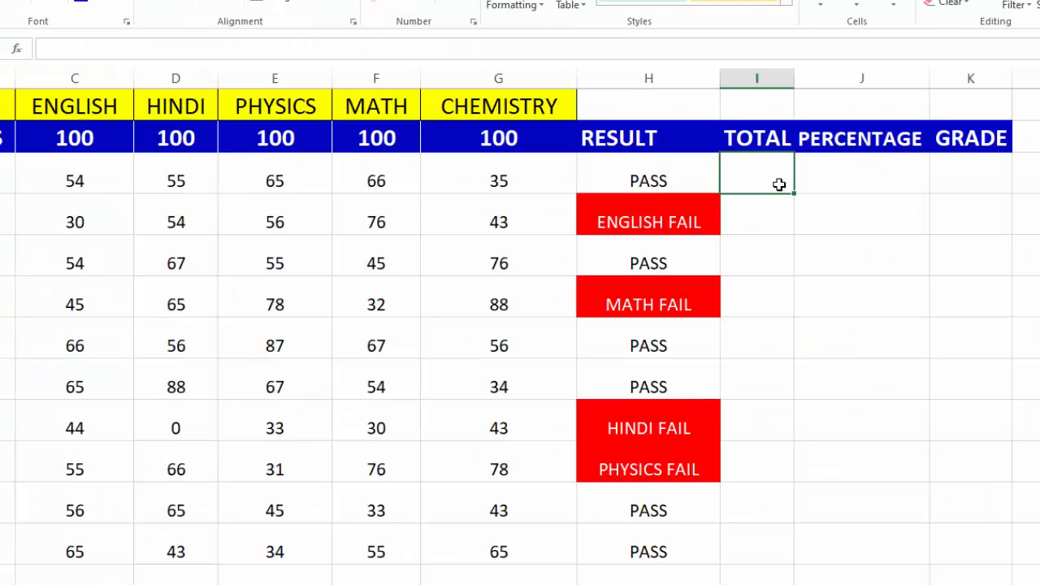
# - Enter =SUM(C3:G3) in I3 and fill it down the TOTAL column for all students
pyautogui.write('=sum(')
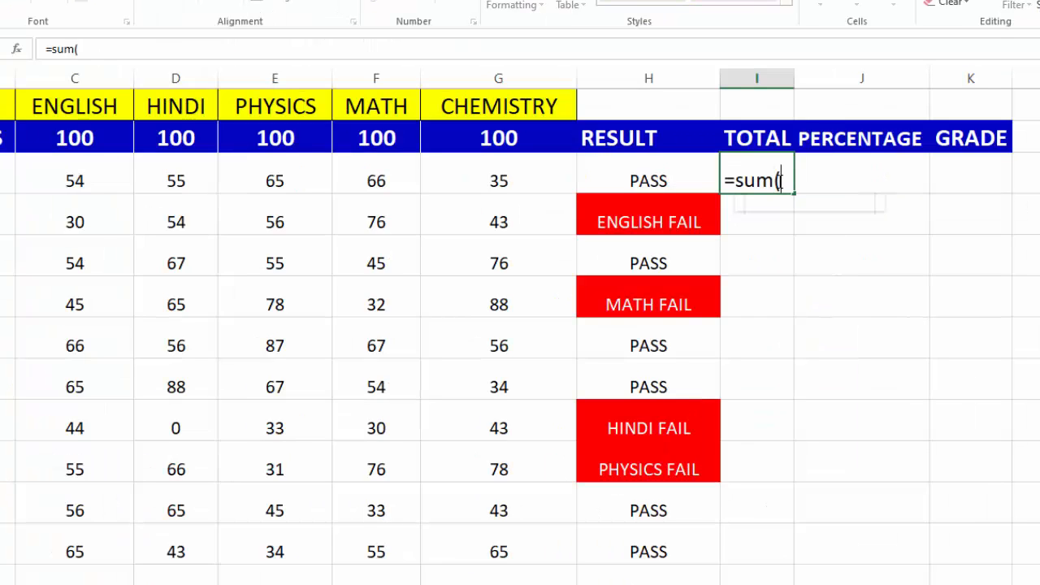
pyautogui.moveTo(75, 181); pyautogui.dragTo(480, 181)
pyautogui.write(')')
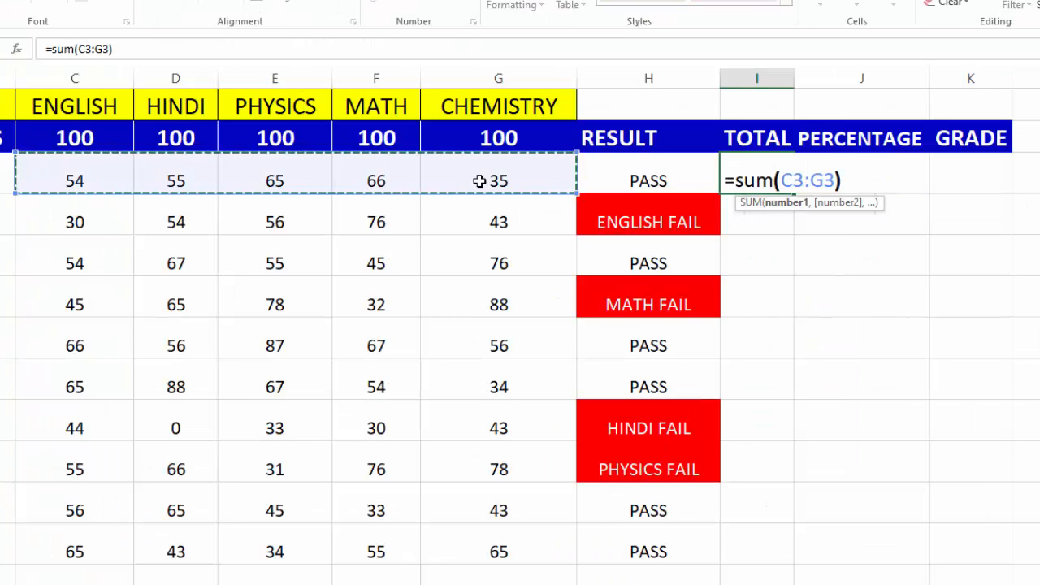
pyautogui.hotkey('ctrl', 'Return')
pyautogui.doubleClick(798, 197)
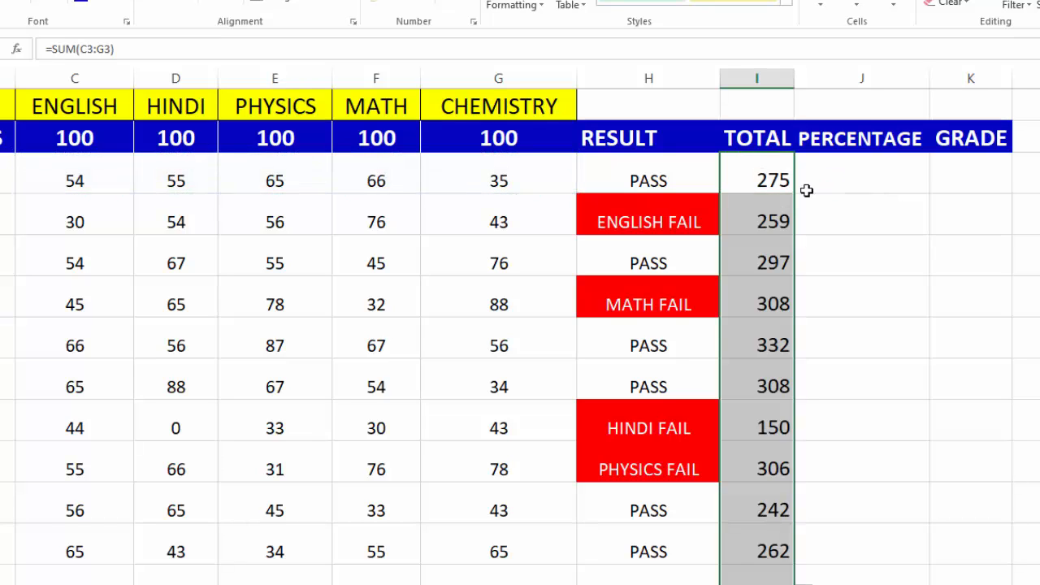
# - Rename the TOTAL header in I2 as "Obtain Marks", split over two lines
pyautogui.click(764, 138)
pyautogui.write('G')
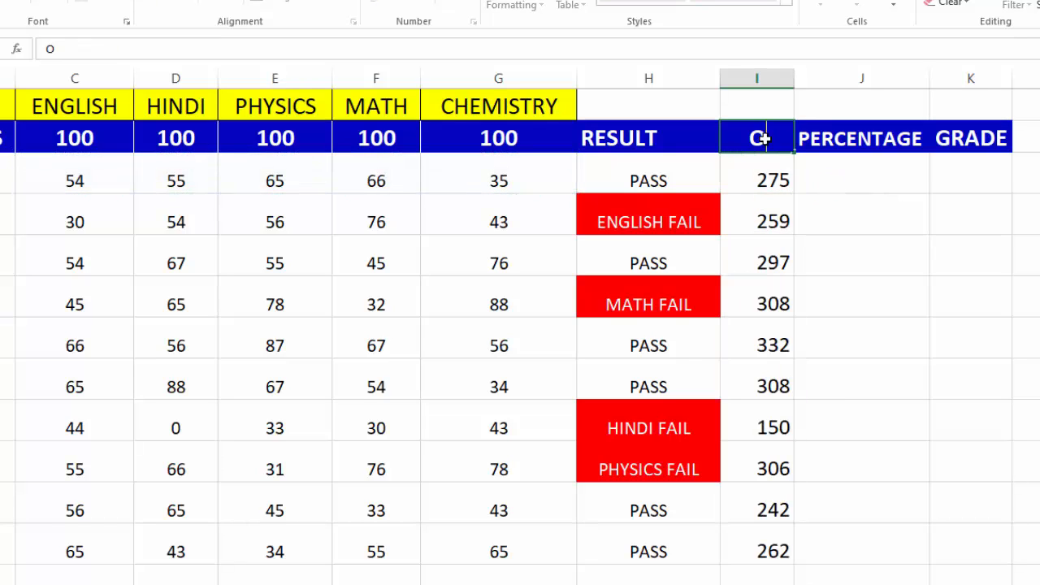
pyautogui.write('btain/Marks')
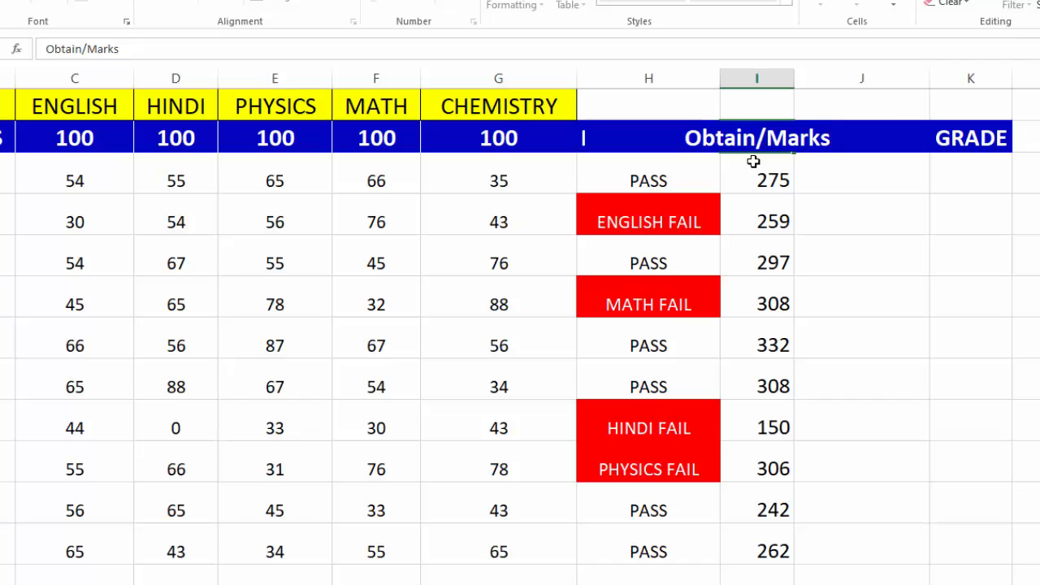
pyautogui.press('BackSpace')
pyautogui.hotkey('alt', 'Return')
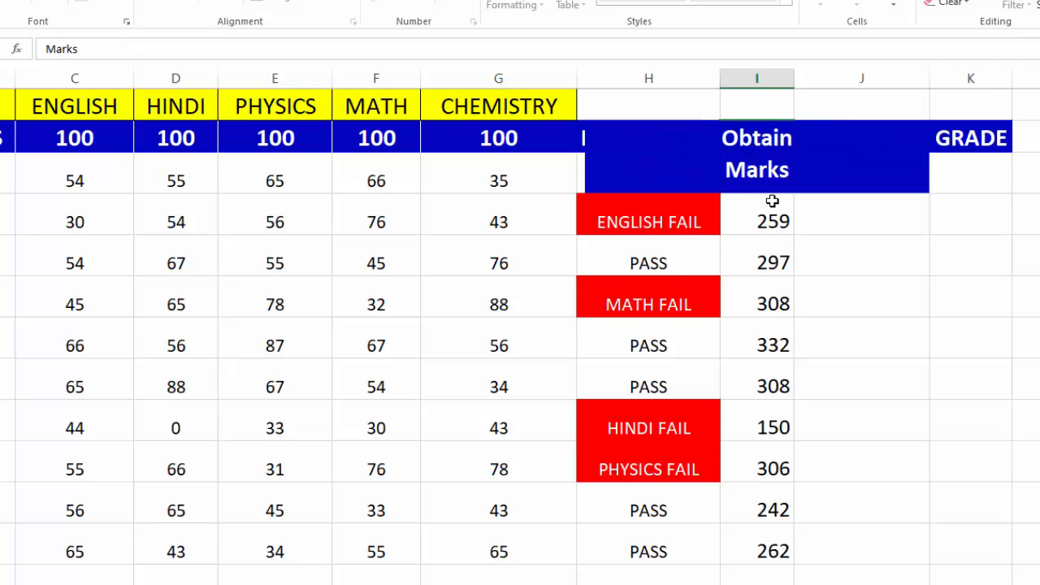
# - Enter =I3*100/500 in J3 and fill it down the PERCENTAGE column for all students
pyautogui.click(871, 205)
pyautogui.write('=')
pyautogui.click(774, 205)
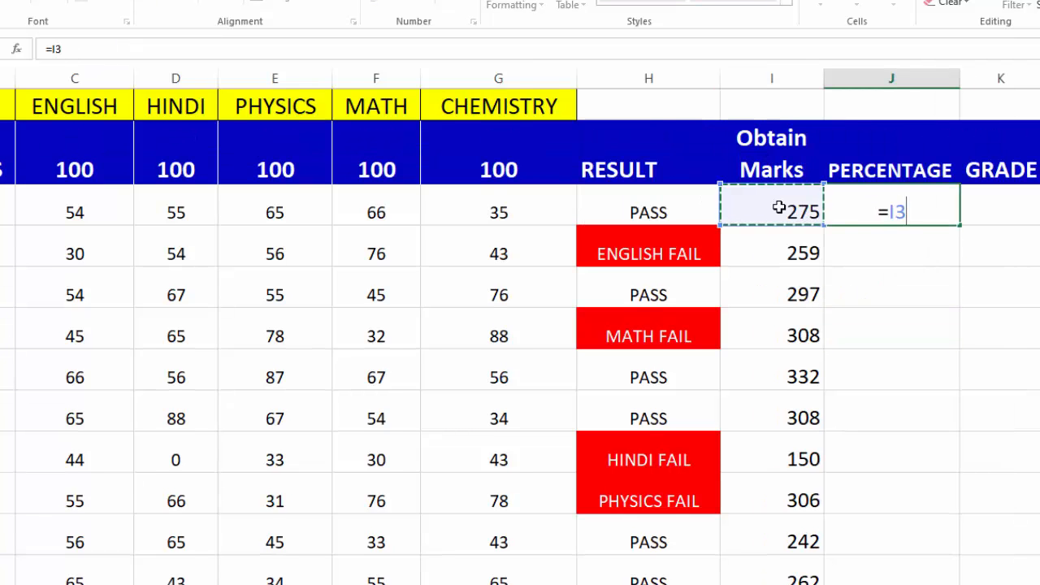
pyautogui.write('*100/')
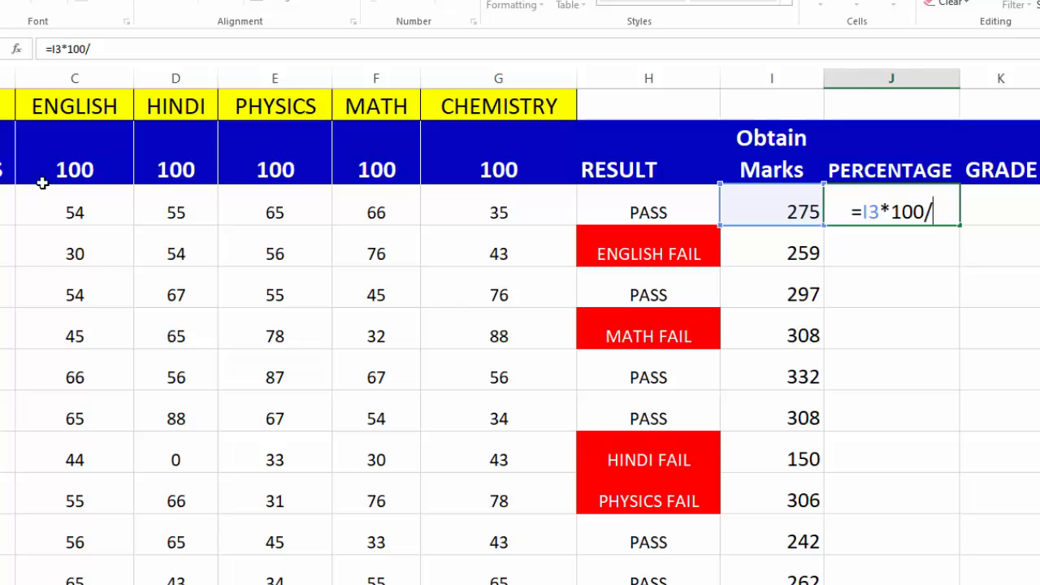
pyautogui.write('500')
pyautogui.press('Return')
pyautogui.click(878, 206)
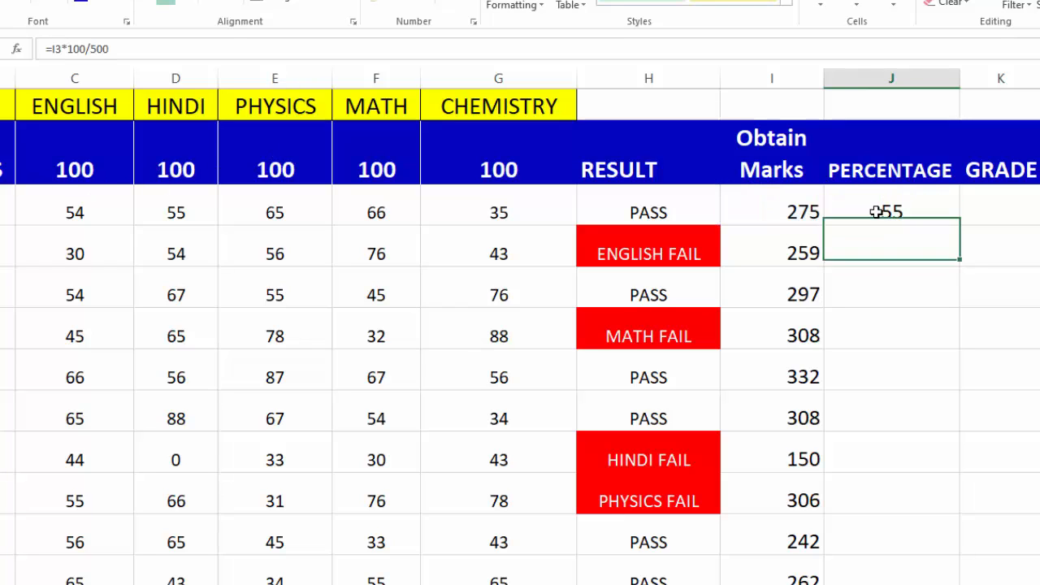
pyautogui.doubleClick(960, 231)
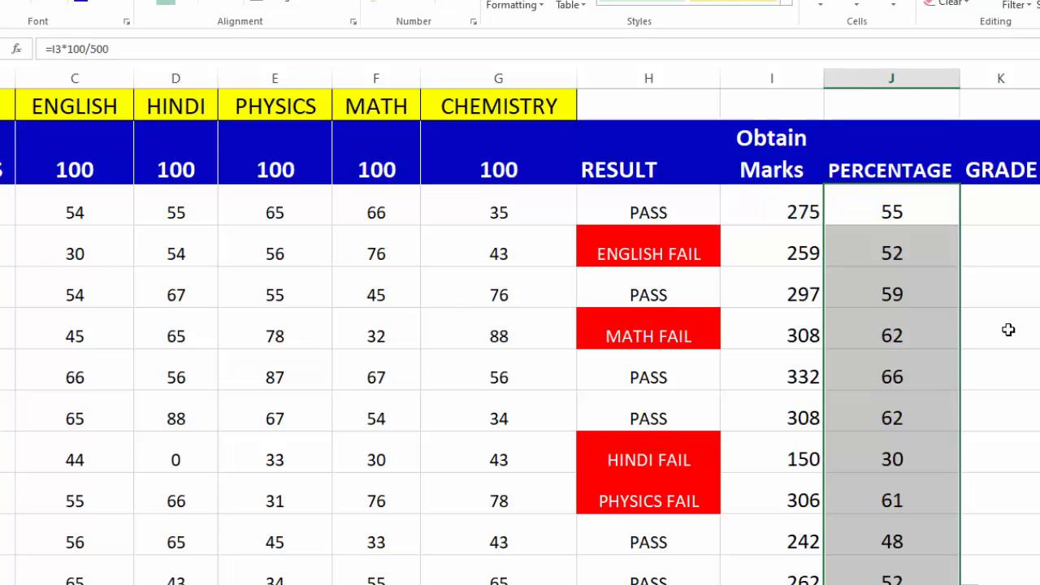
# - Start an IF formula in K3 that returns "A" when the percentage in J3 is >=80
pyautogui.click(1003, 213)
pyautogui.write('=if')
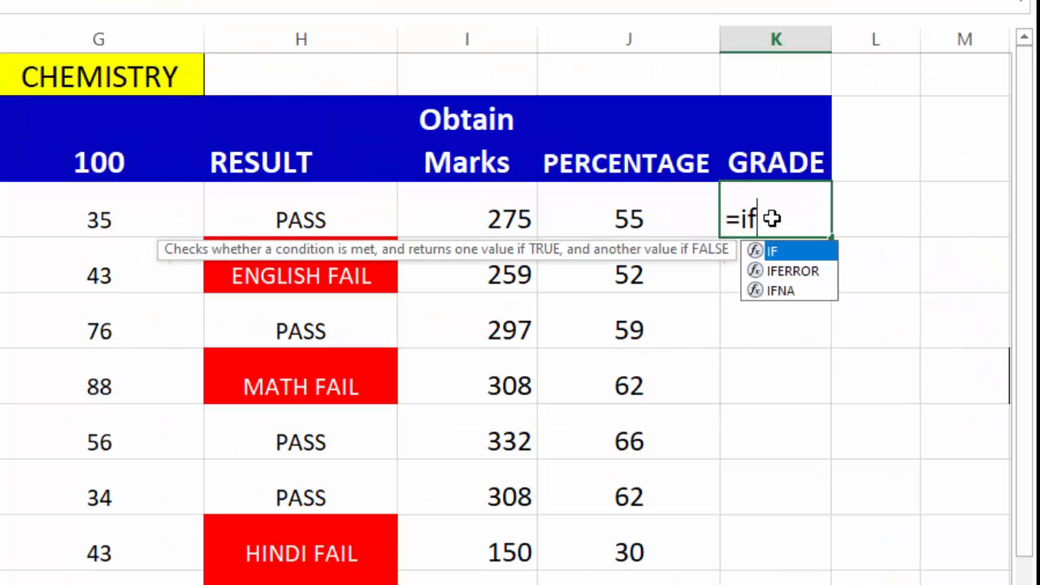
pyautogui.press('Tab')
pyautogui.press('Tab')
pyautogui.click(647, 211)
pyautogui.write('>')
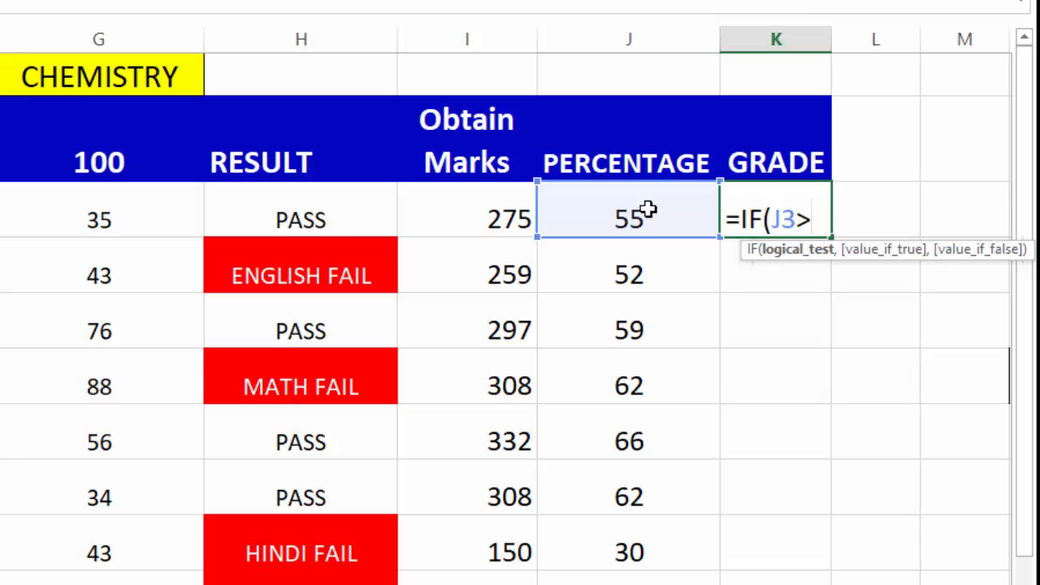
pyautogui.write('=80,')
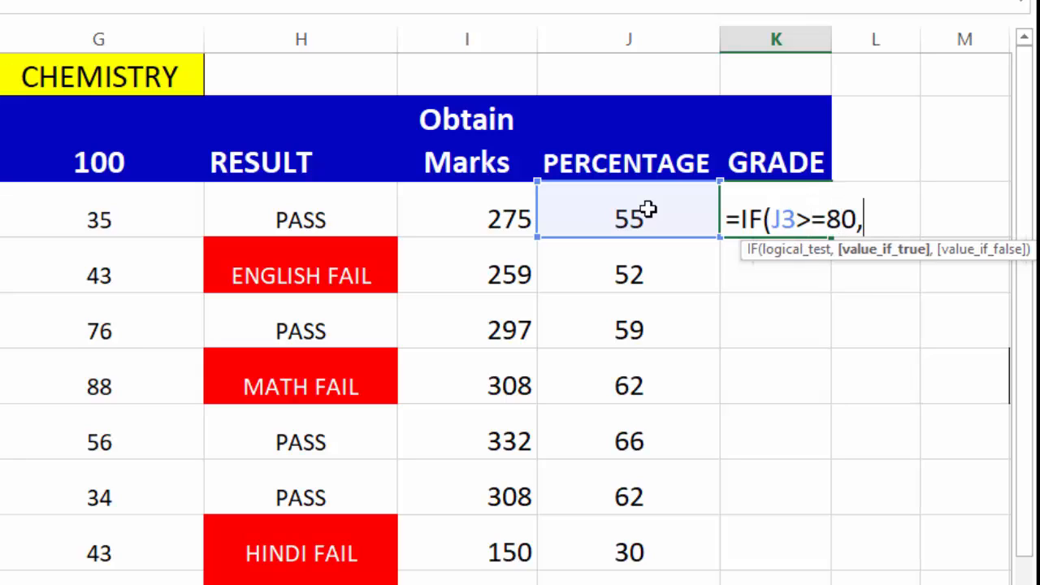
pyautogui.write('"A",IF')
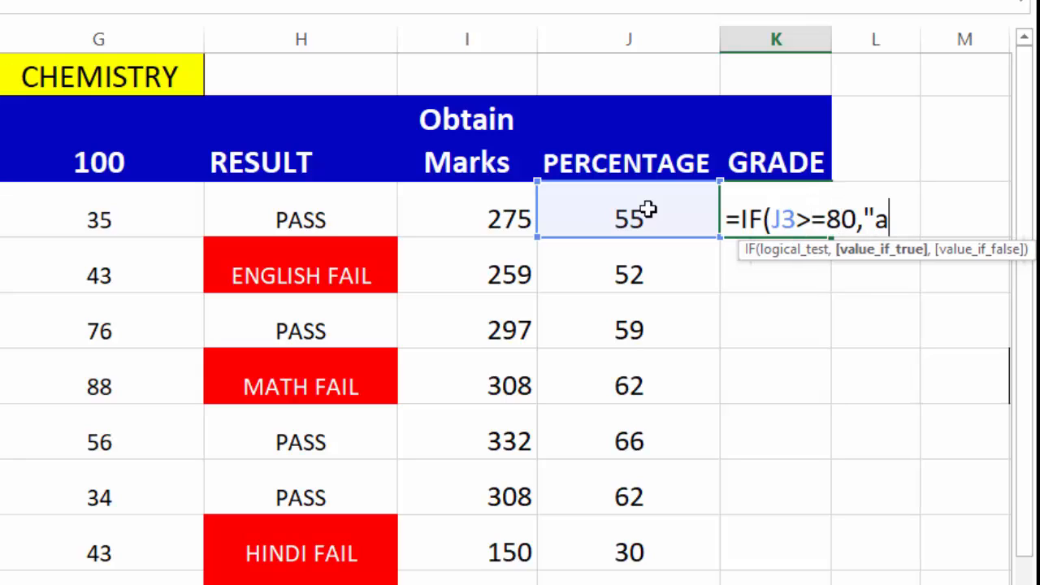
# - Nest an IF in the K3 formula returning "A" for J3>=70, and change the J3>=80 grade to "A+"
pyautogui.write('(')
pyautogui.click(646, 211)
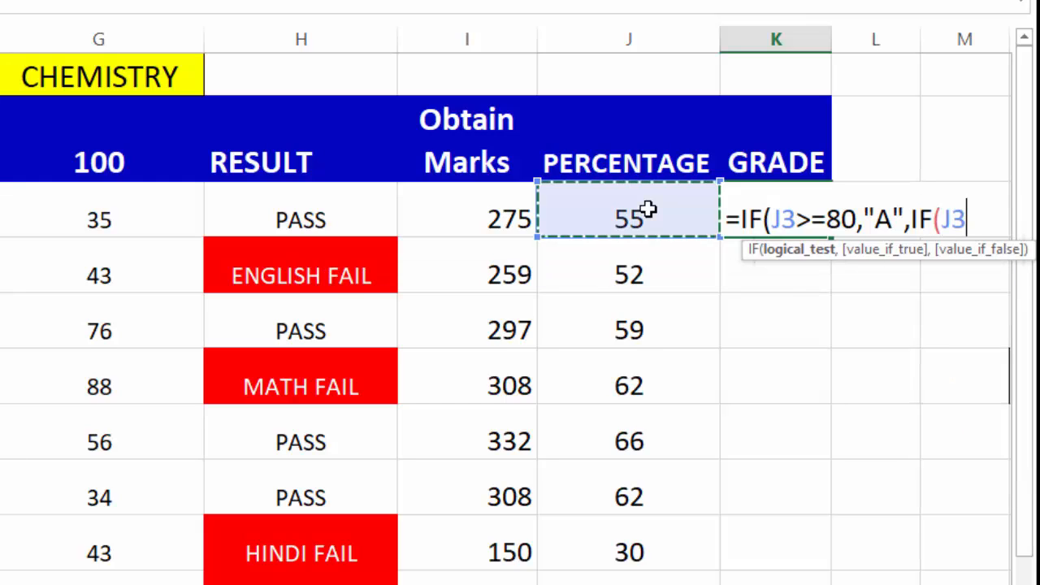
pyautogui.write('>="')
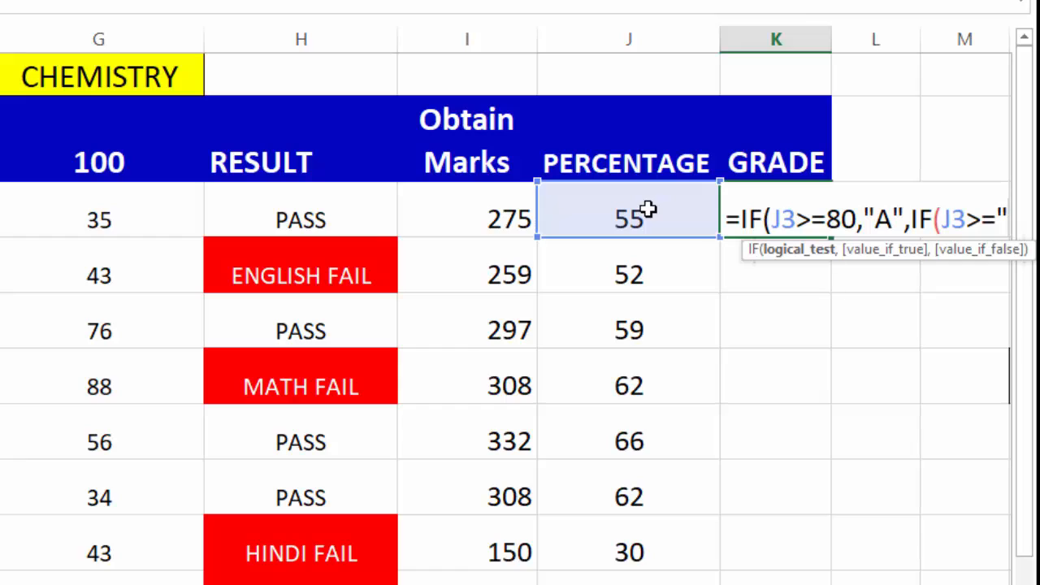
pyautogui.press('BackSpace')
pyautogui.write('70,"')
pyautogui.write('A"')
pyautogui.click(891, 218)
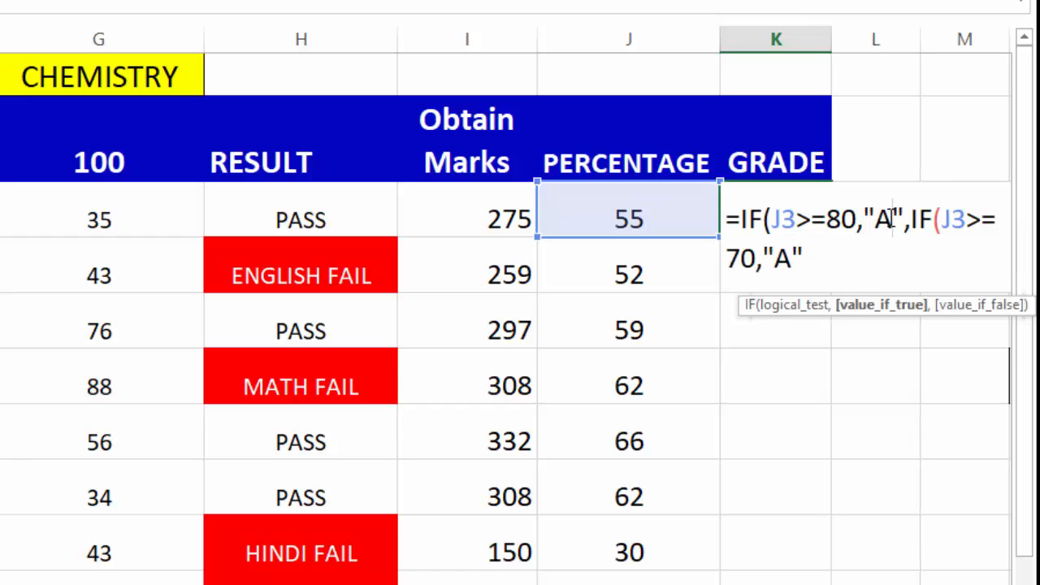
pyautogui.write('+"')
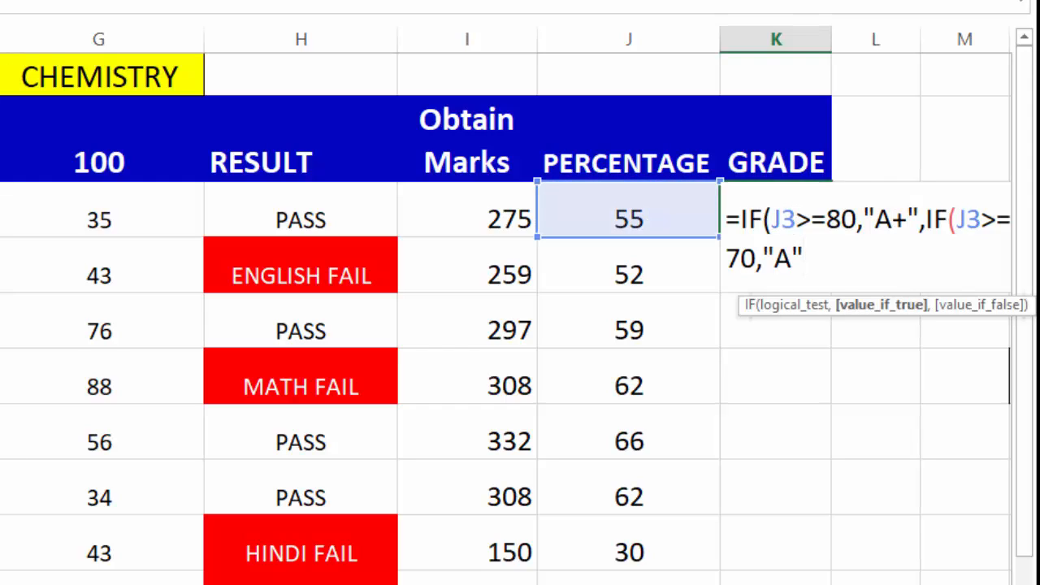
# - Nest a further IF in the K3 grade formula that returns "B" when J3>=60
pyautogui.write(',')
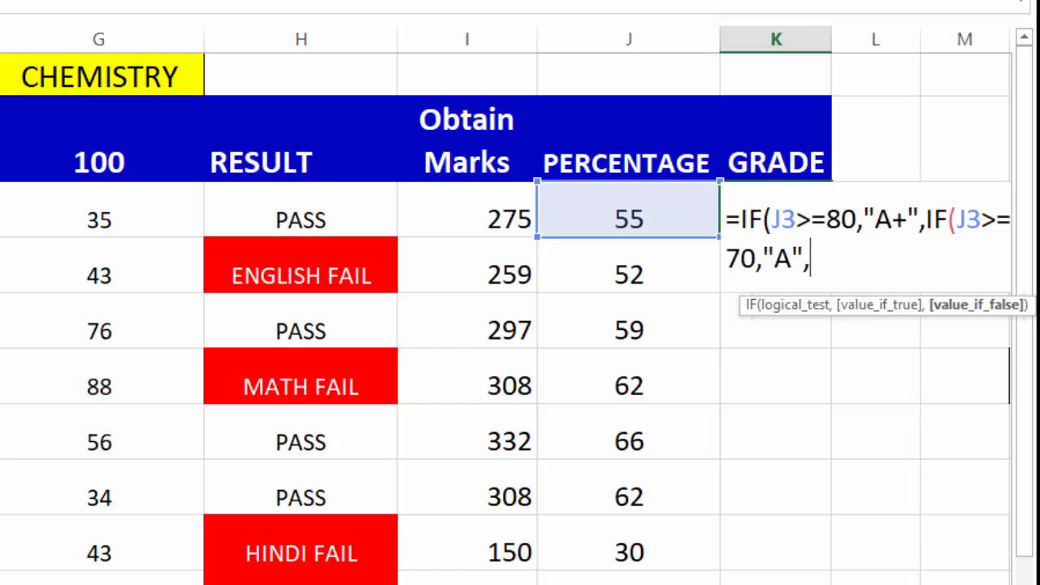
pyautogui.write('IF(')
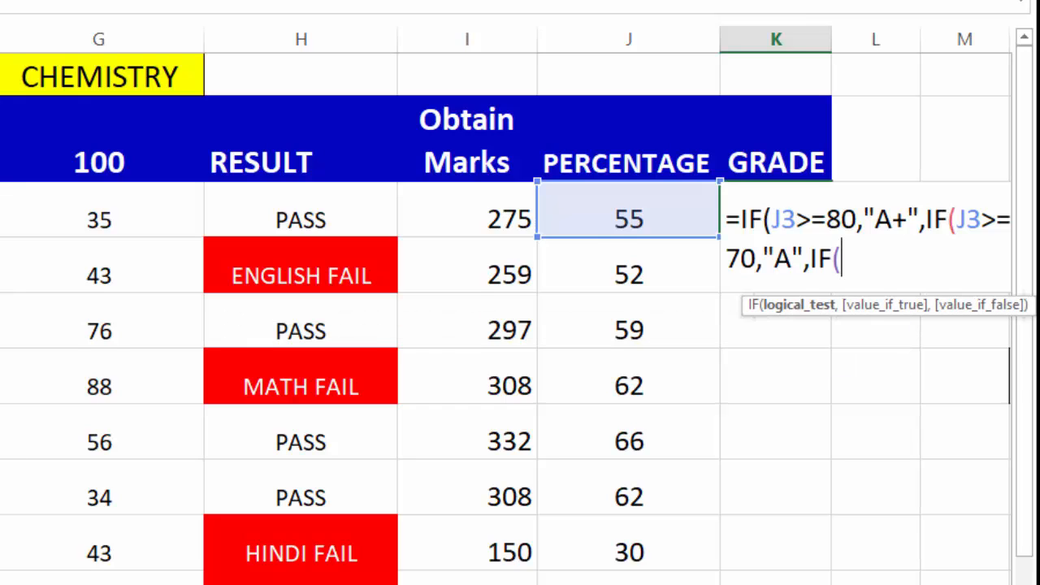
pyautogui.click(642, 215)
pyautogui.write('>=')
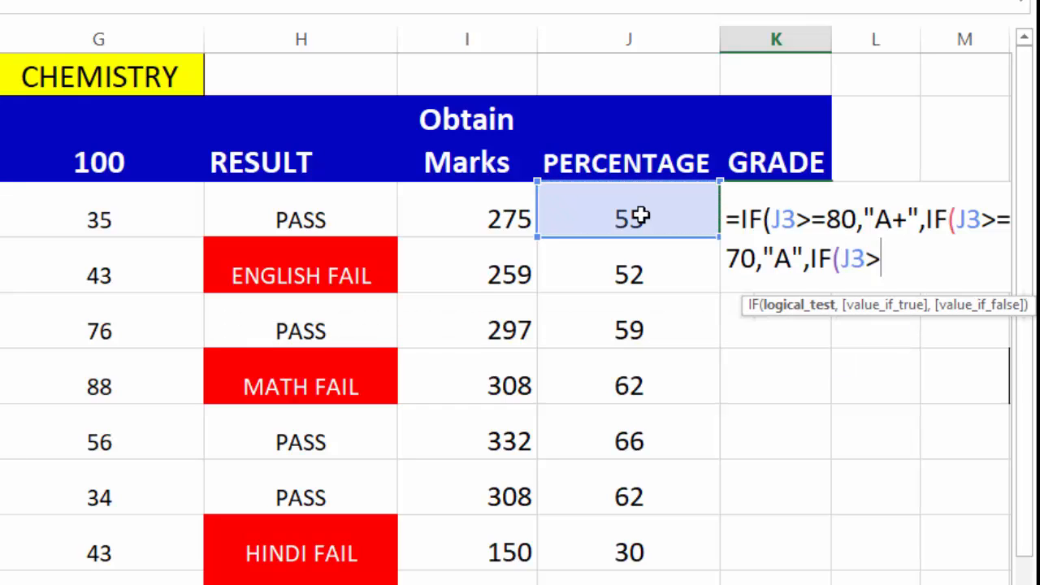
pyautogui.write('60,')
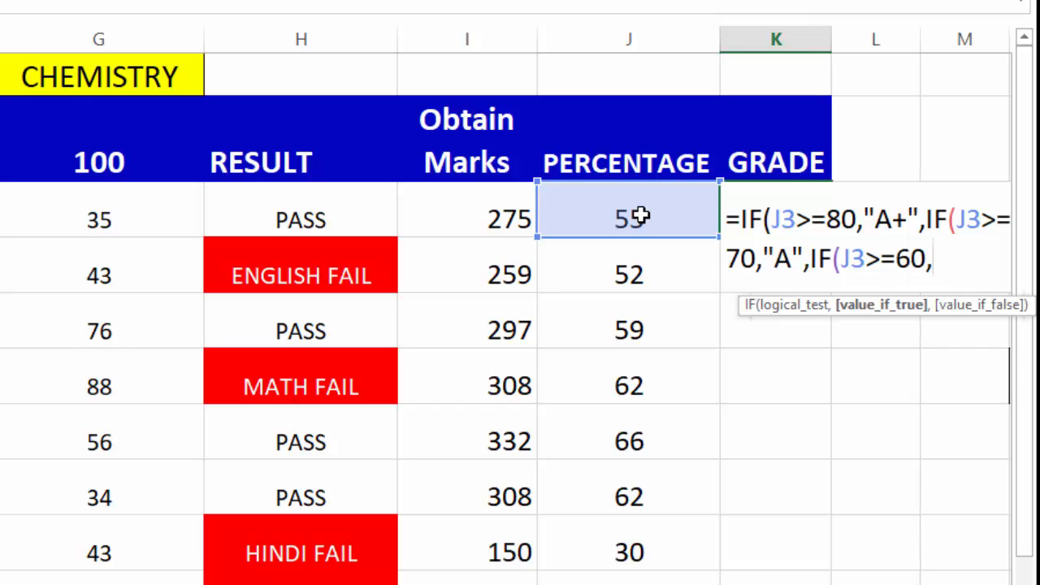
pyautogui.write('"B",IF(')
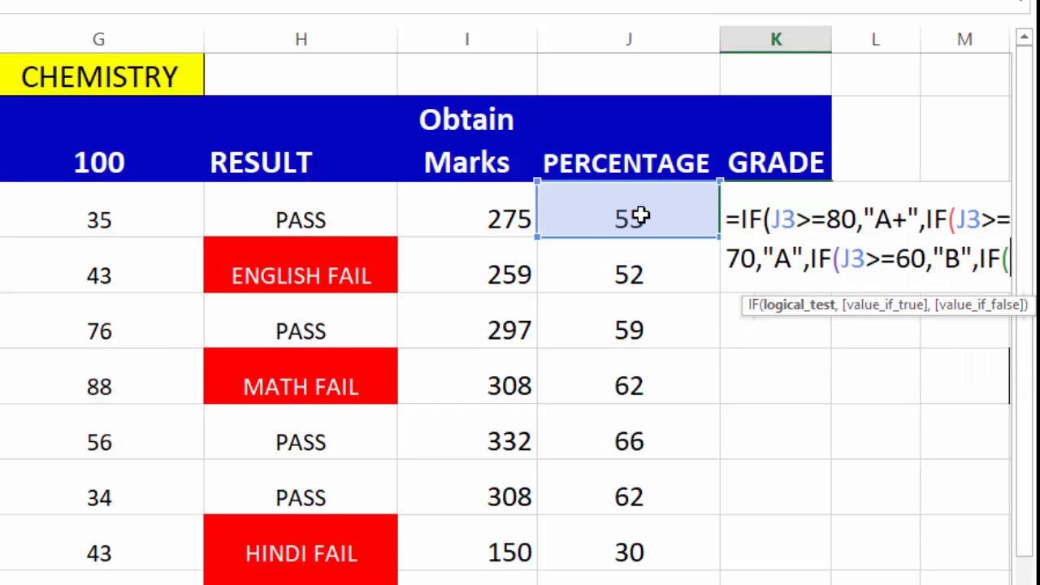
# - Complete the K3 formula with "C" for J3>=50 and otherwise "D", and fill it down the GRADE column
pyautogui.click(619, 216)
pyautogui.write('>')
pyautogui.write('=50')
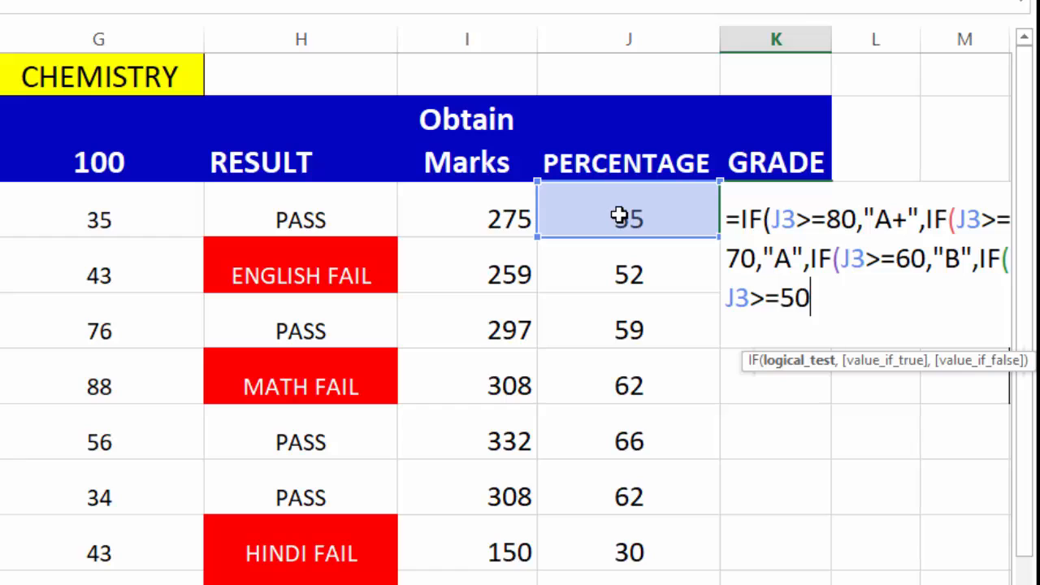
pyautogui.write(',"C",')
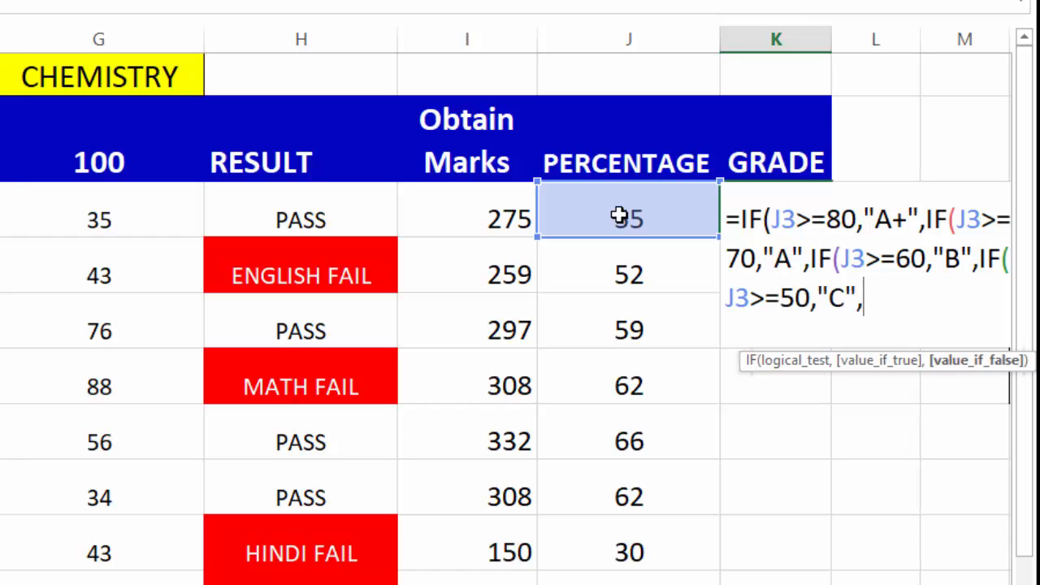
pyautogui.write('"D"))')
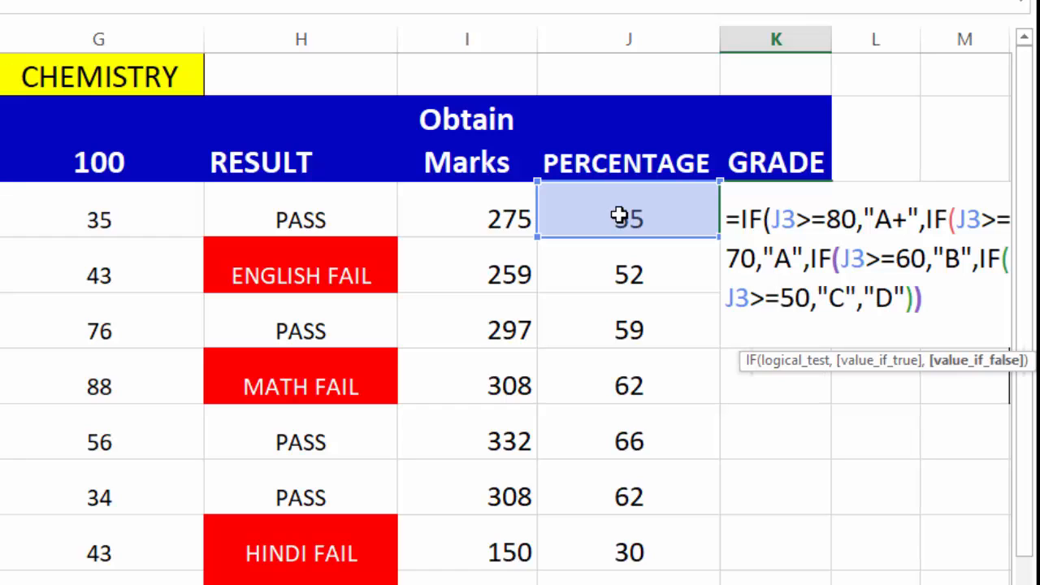
pyautogui.write('))')
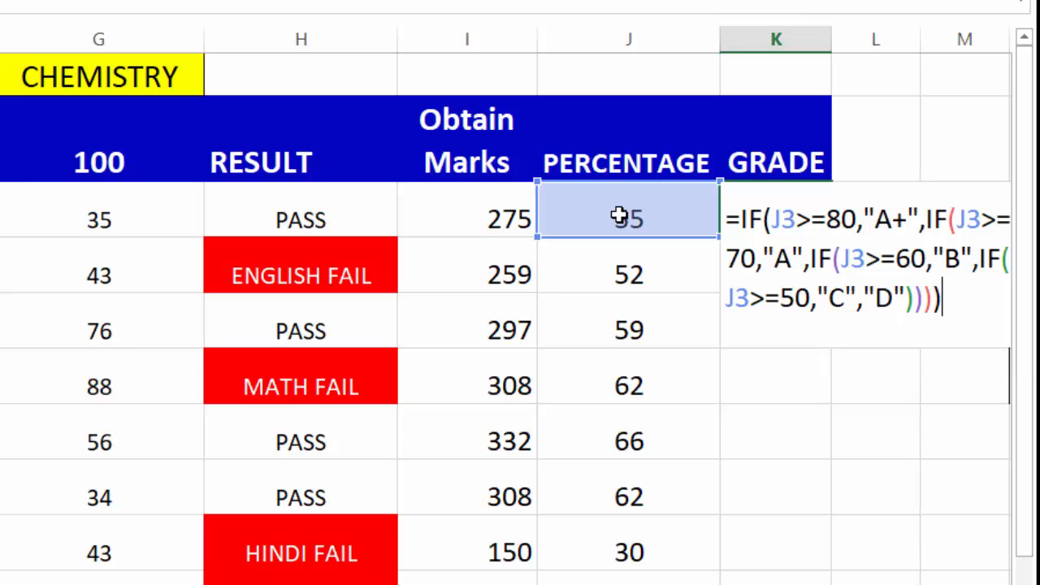
pyautogui.press('Return')
pyautogui.click(776, 224)
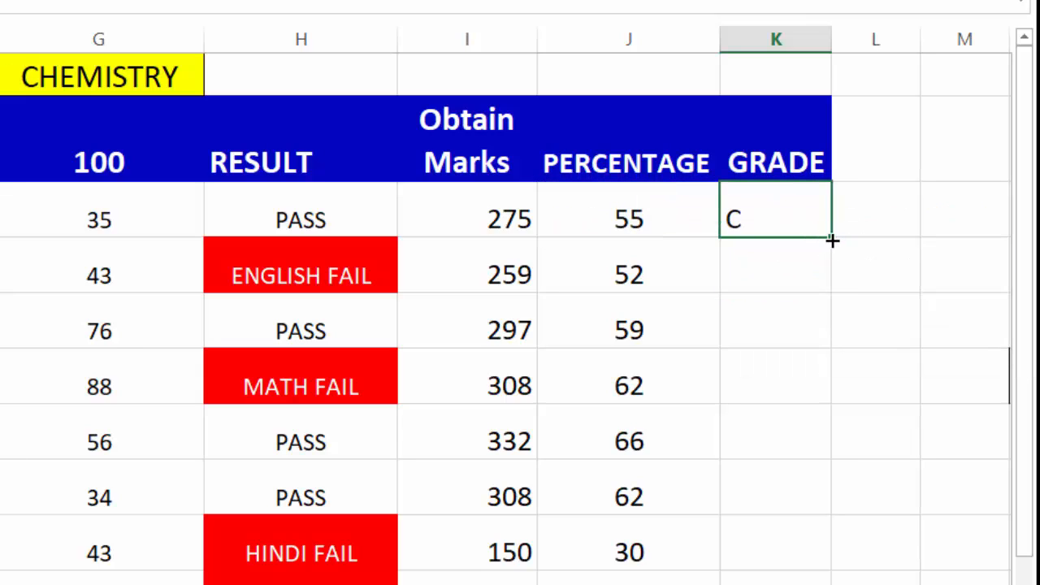
pyautogui.doubleClick(831, 236)
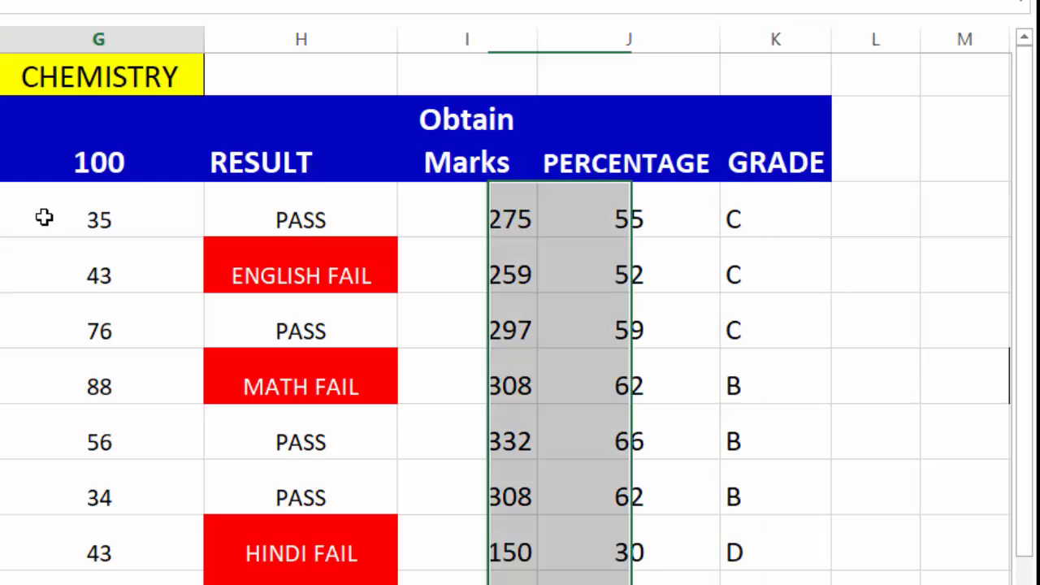
# - Set the first student's marks in row 3 to Chemistry 80, Math 70, Physics 85, Hindi 80 and English 90
pyautogui.click(44, 217)
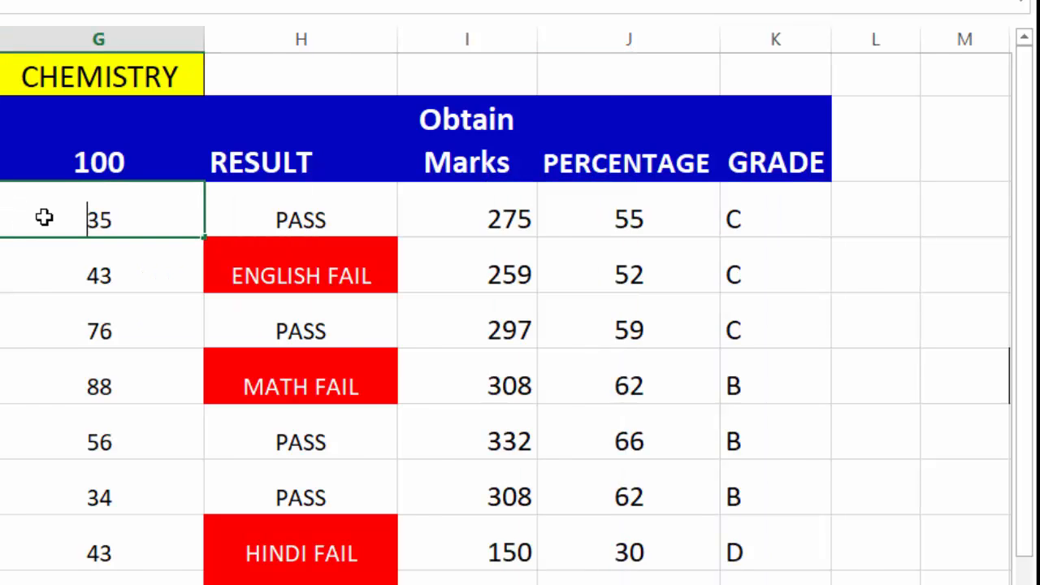
pyautogui.write('80')
pyautogui.click(469, 244)
pyautogui.write('70')
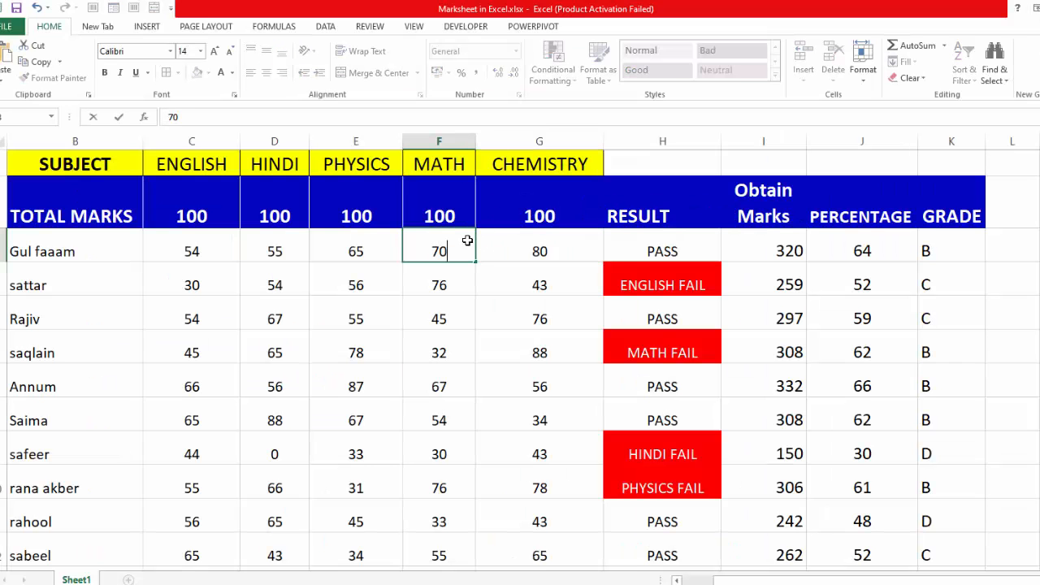
pyautogui.click(341, 243)
pyautogui.write('85')
pyautogui.press('Left')
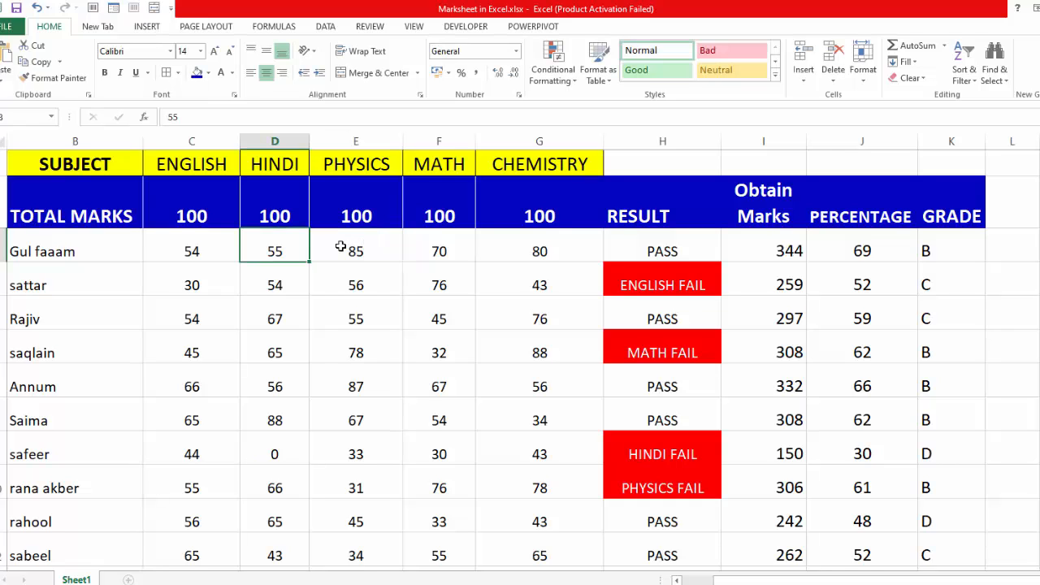
pyautogui.write('80')
pyautogui.press('Left')
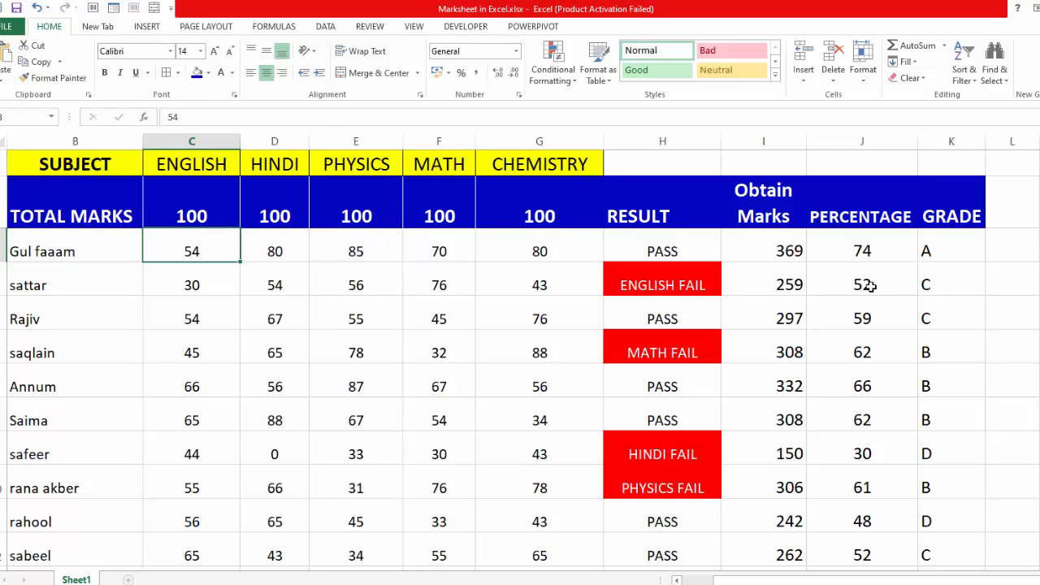
pyautogui.write('90')
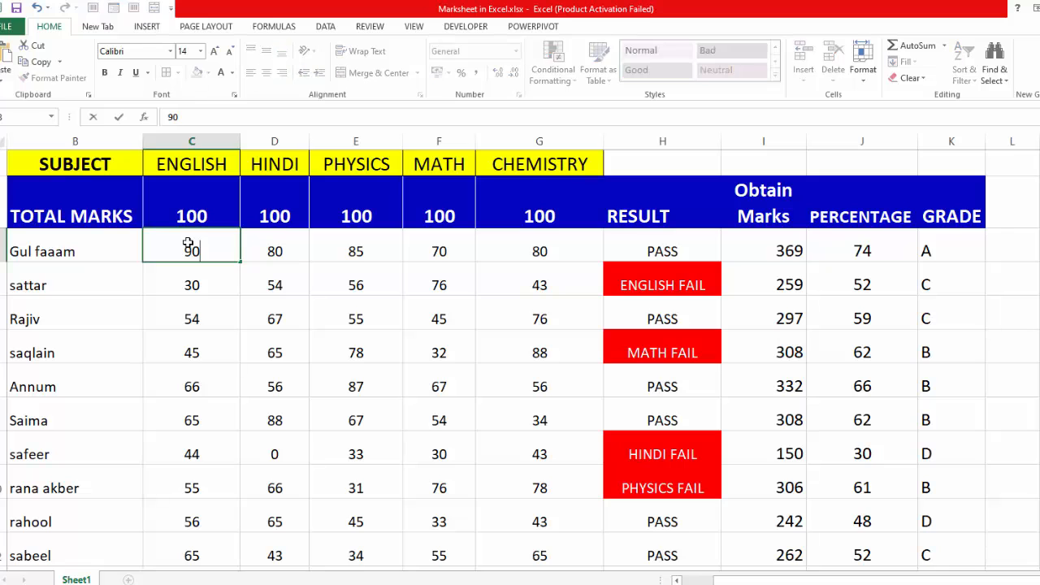
pyautogui.press('Right')
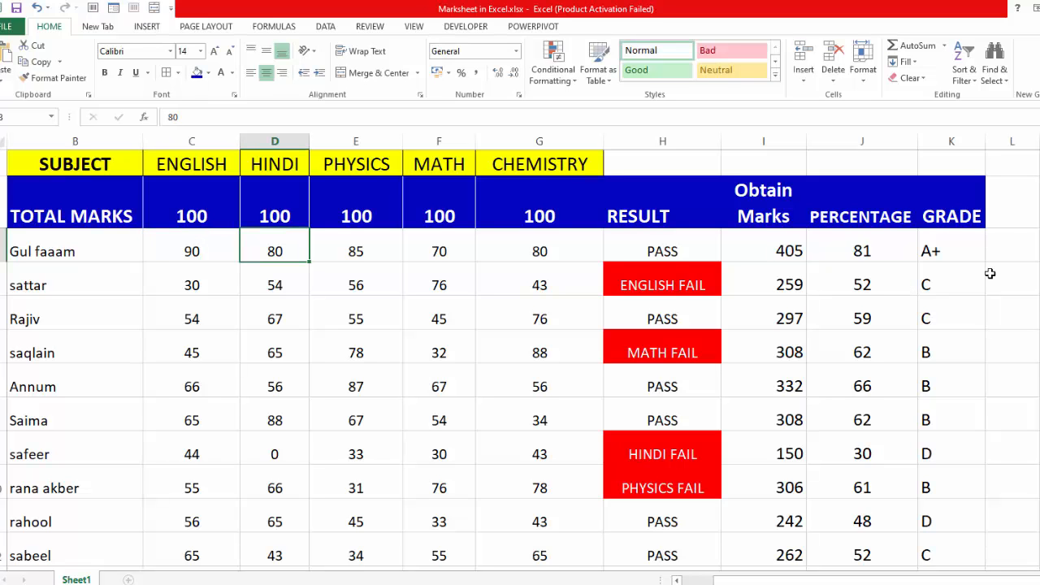
pyautogui.scroll(-1, 1038, 236)
pyautogui.scroll(1, 1039, 236)
pyautogui.keyDown('ctrl'); pyautogui.scroll(-1, 980, 545); pyautogui.keyUp('ctrl')
pyautogui.click(947, 424)
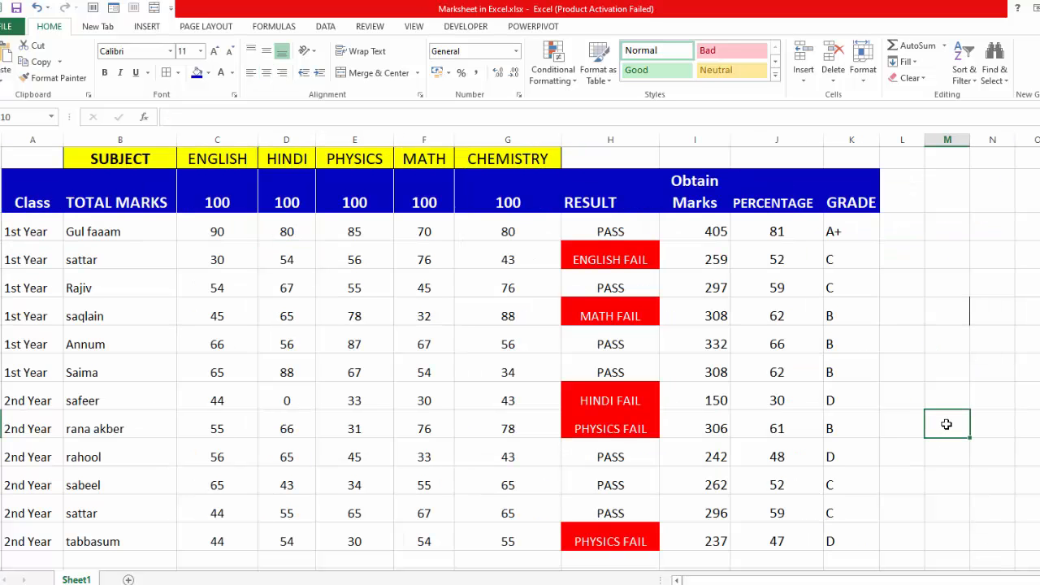